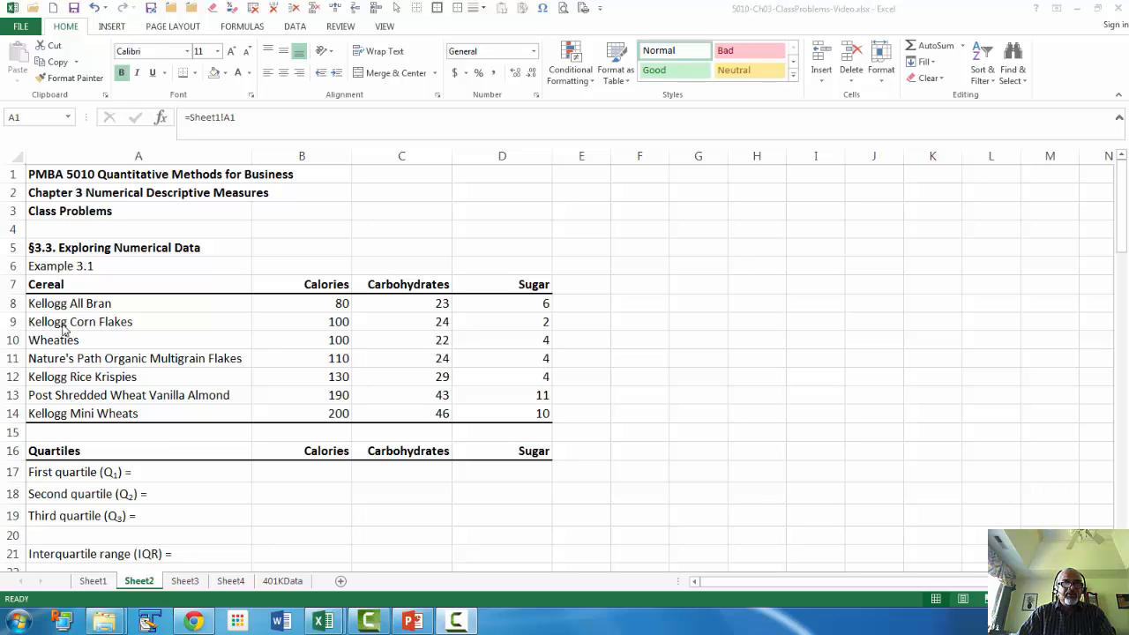
{"action": "left_click", "coordinate": [456, 622]}
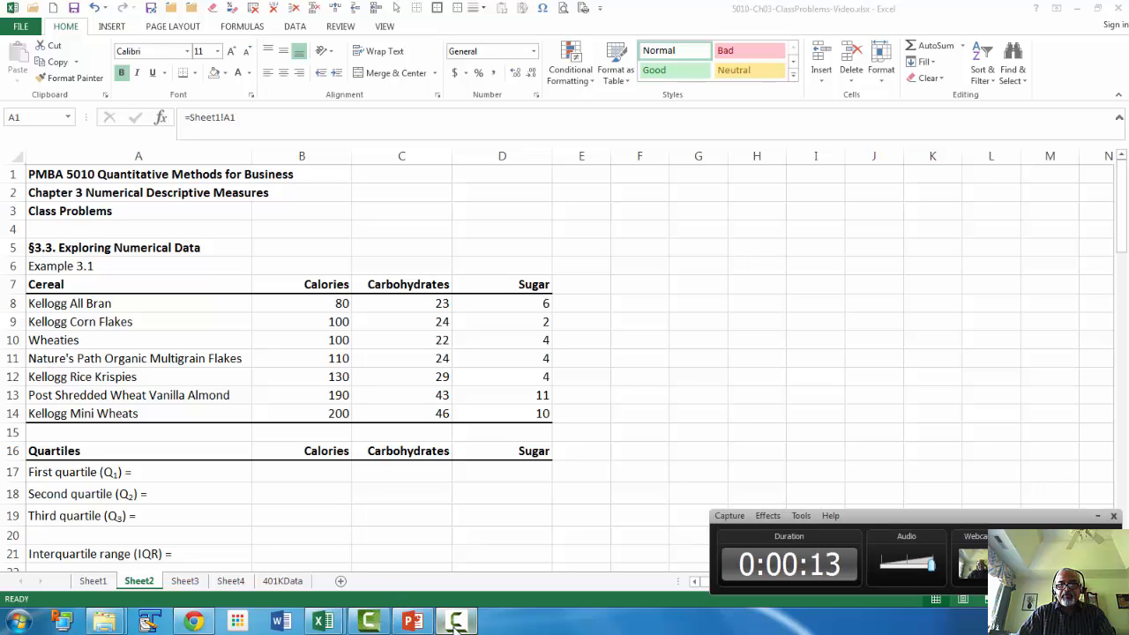
{"action": "left_click", "coordinate": [456, 622]}
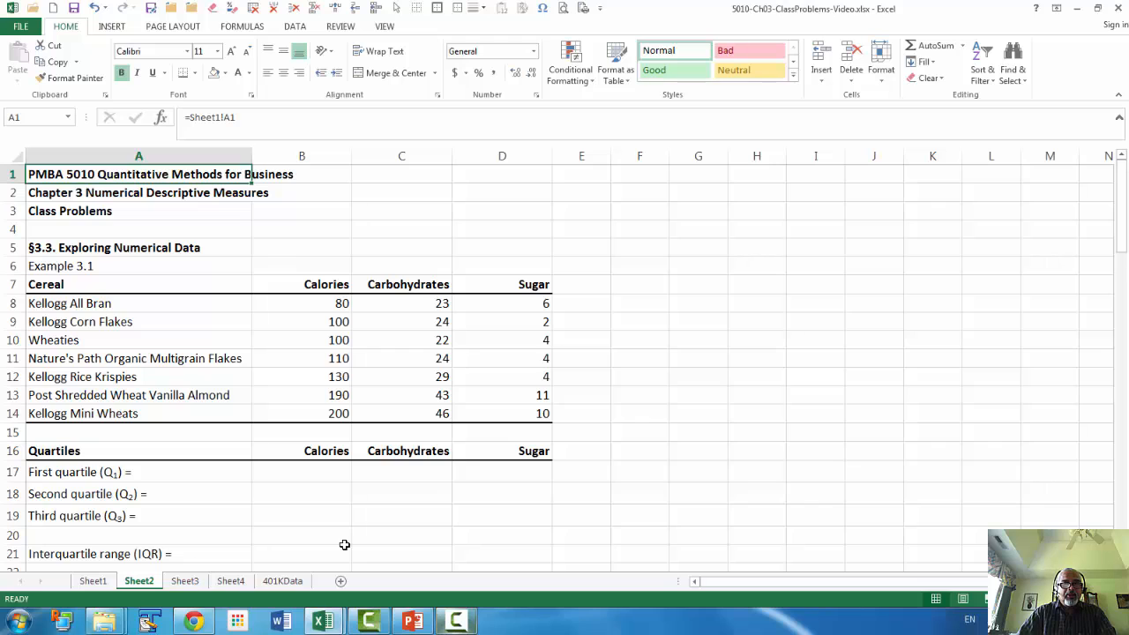
Calculate the first quartile of Calories in B17 with =QUARTILE.EXC(B8:B14,1).
{"action": "scroll", "coordinate": [344, 545], "scroll_direction": "down", "scroll_amount": 1}
{"action": "scroll", "coordinate": [344, 544], "scroll_direction": "down", "scroll_amount": 1}
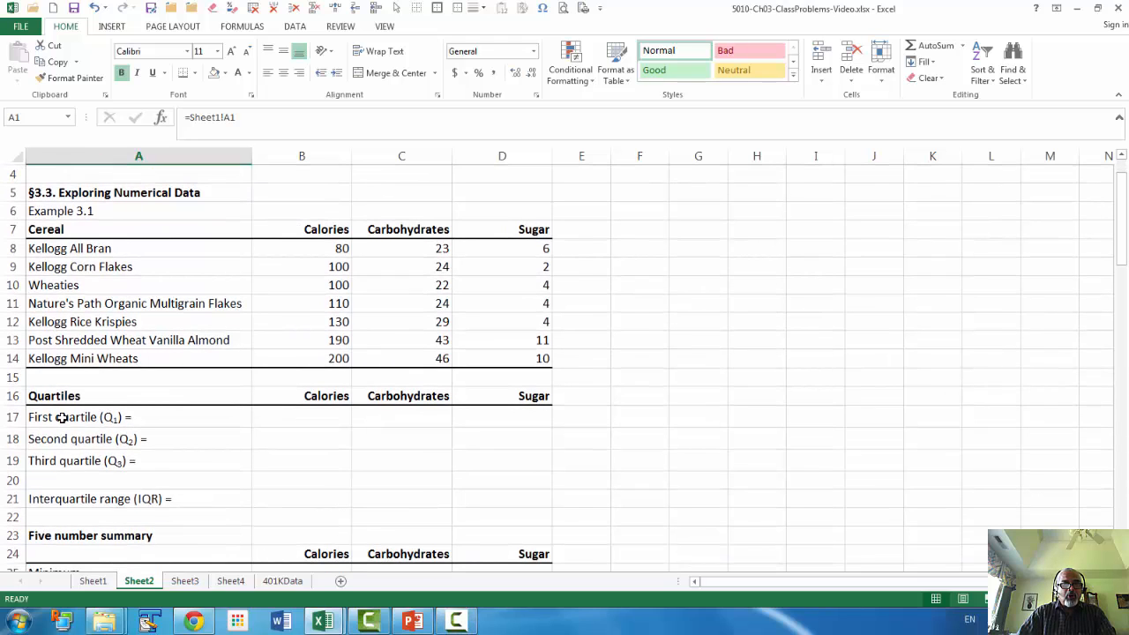
{"action": "left_click", "coordinate": [279, 417]}
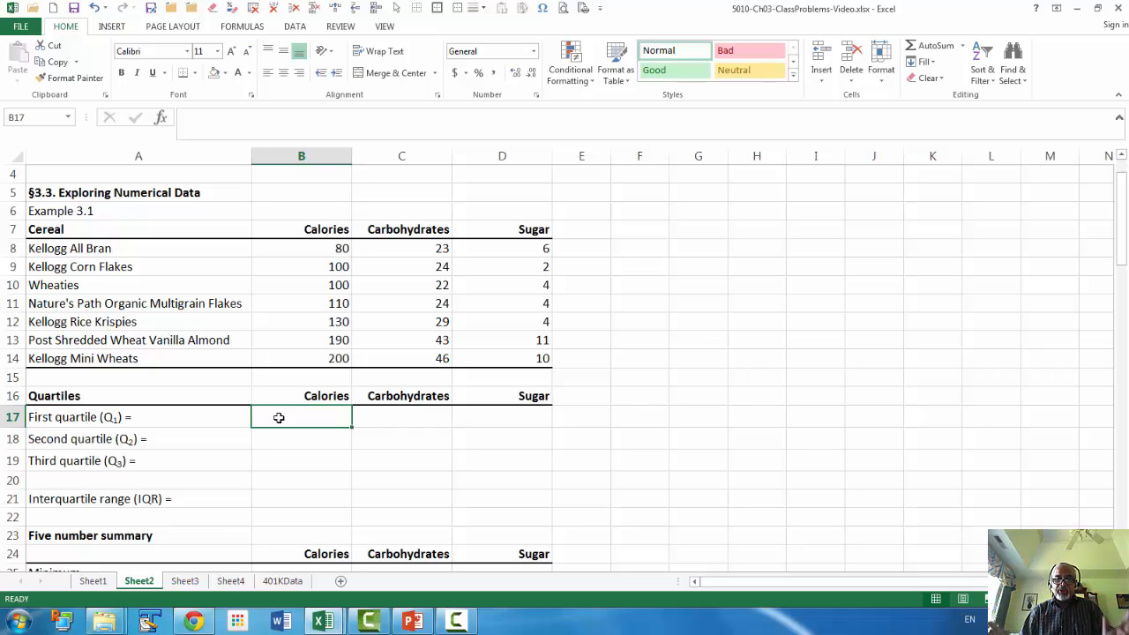
{"action": "type", "text": "="}
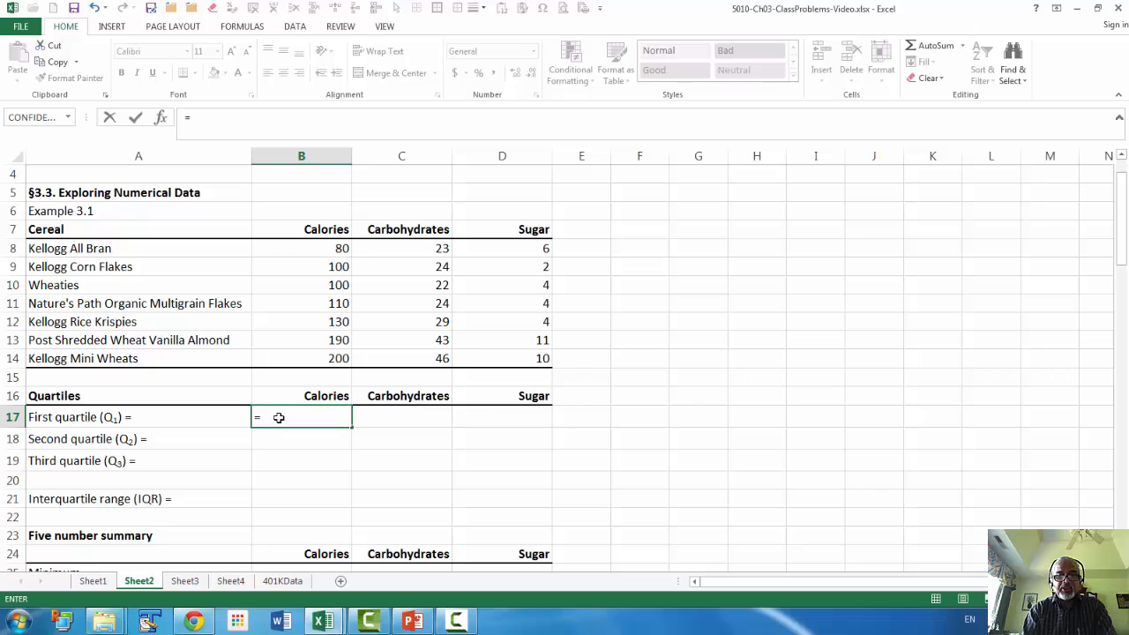
{"action": "type", "text": "quar"}
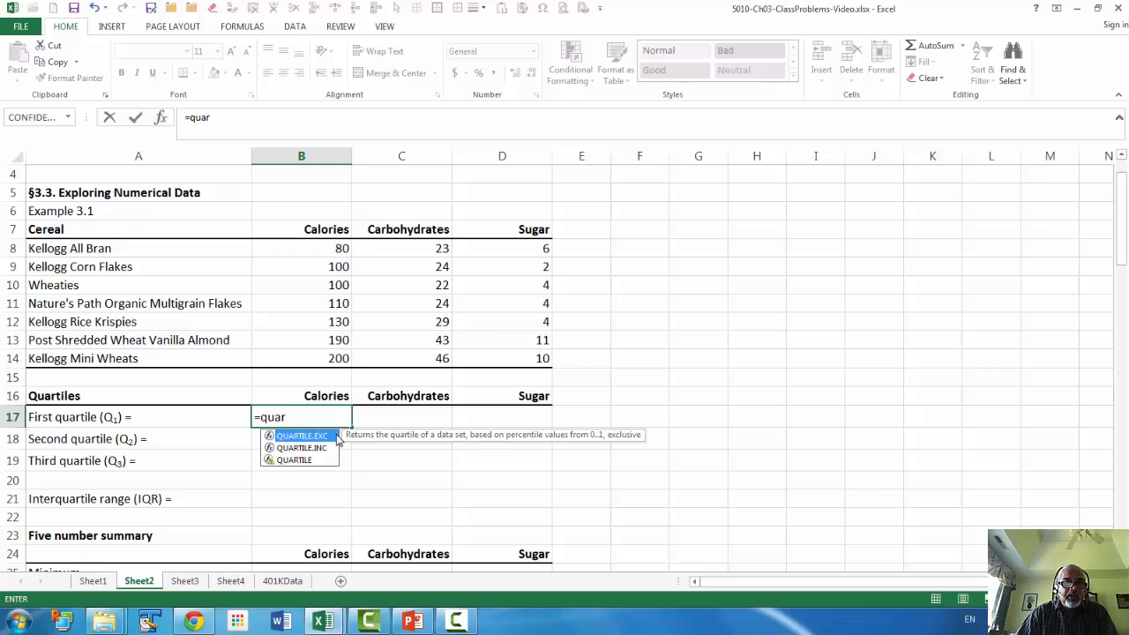
{"action": "double_click", "coordinate": [302, 436]}
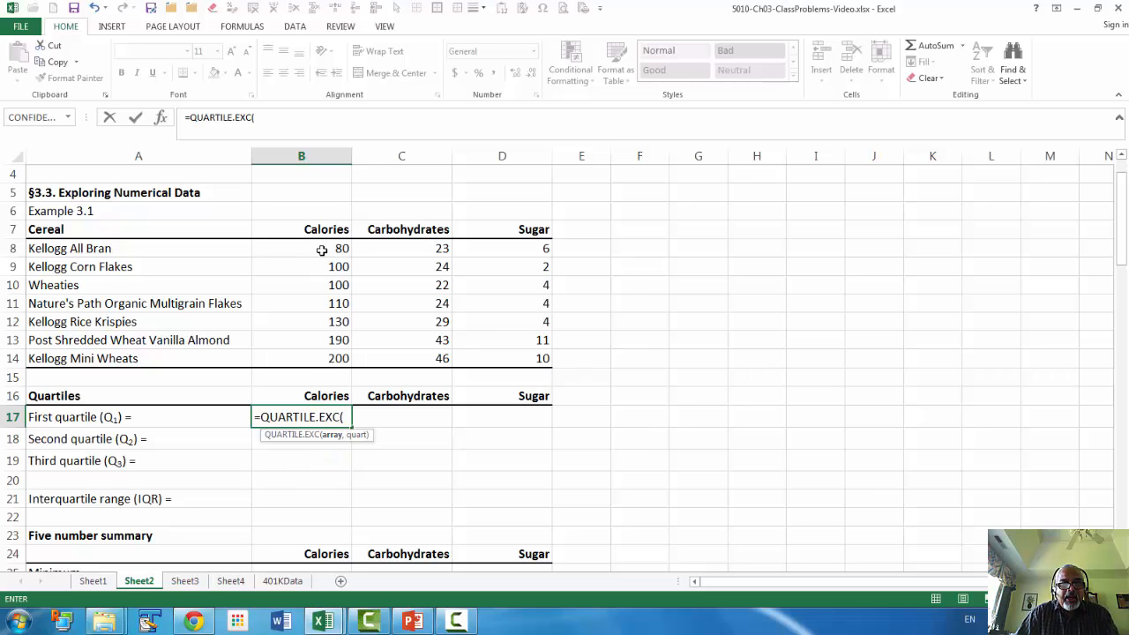
{"action": "left_click_drag", "start_coordinate": [327, 253], "coordinate": [323, 352]}
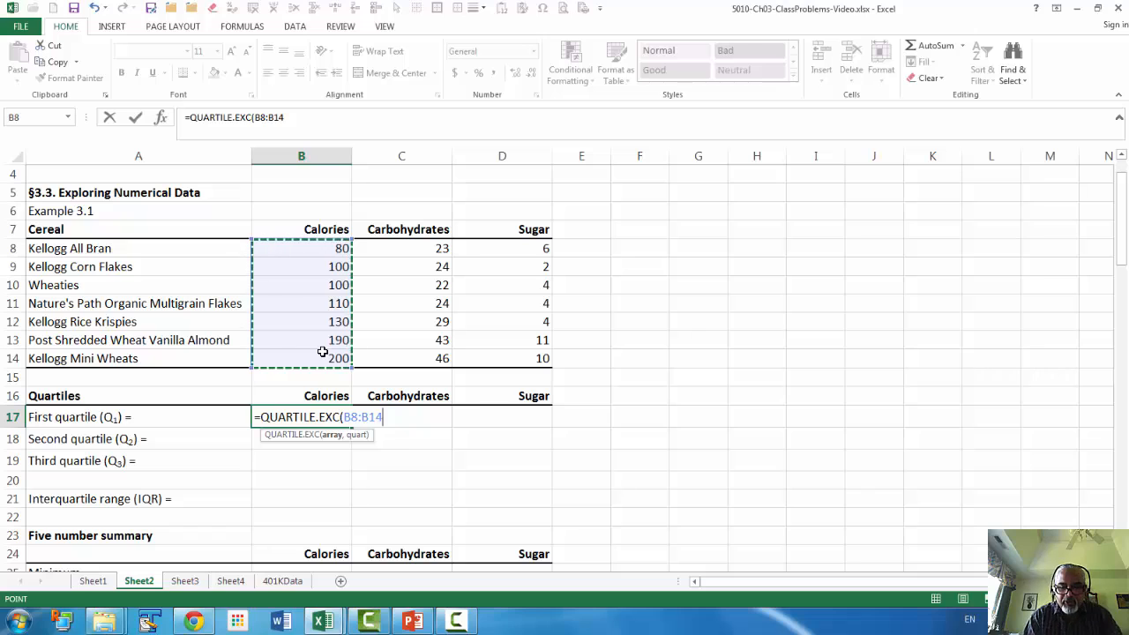
{"action": "type", "text": ",1"}
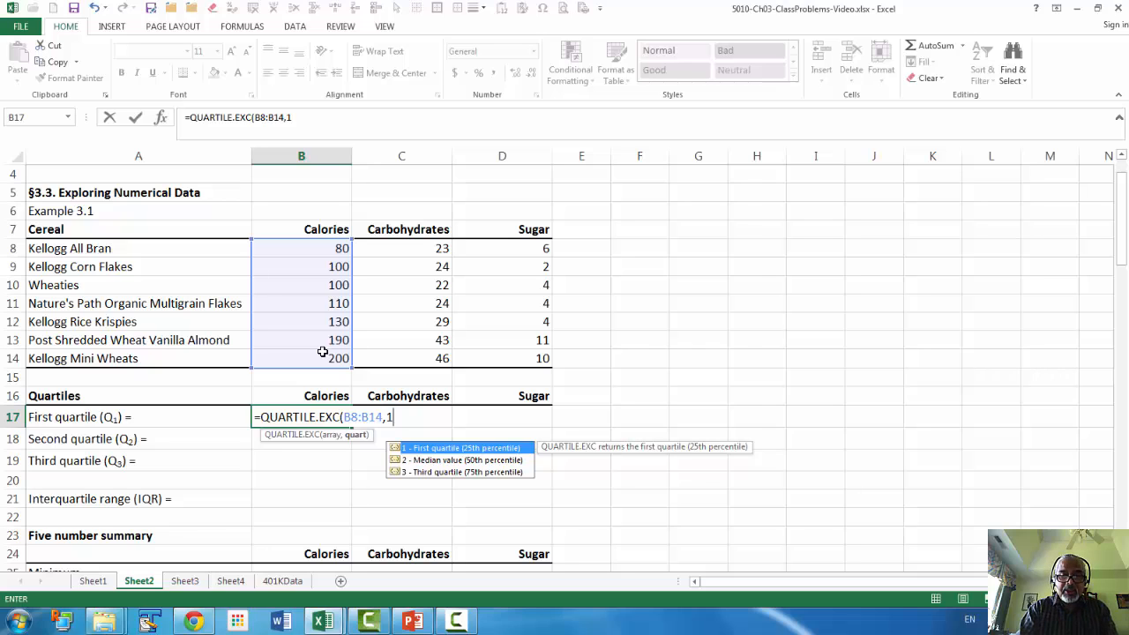
{"action": "type", "text": ")"}
{"action": "key", "text": "Return"}
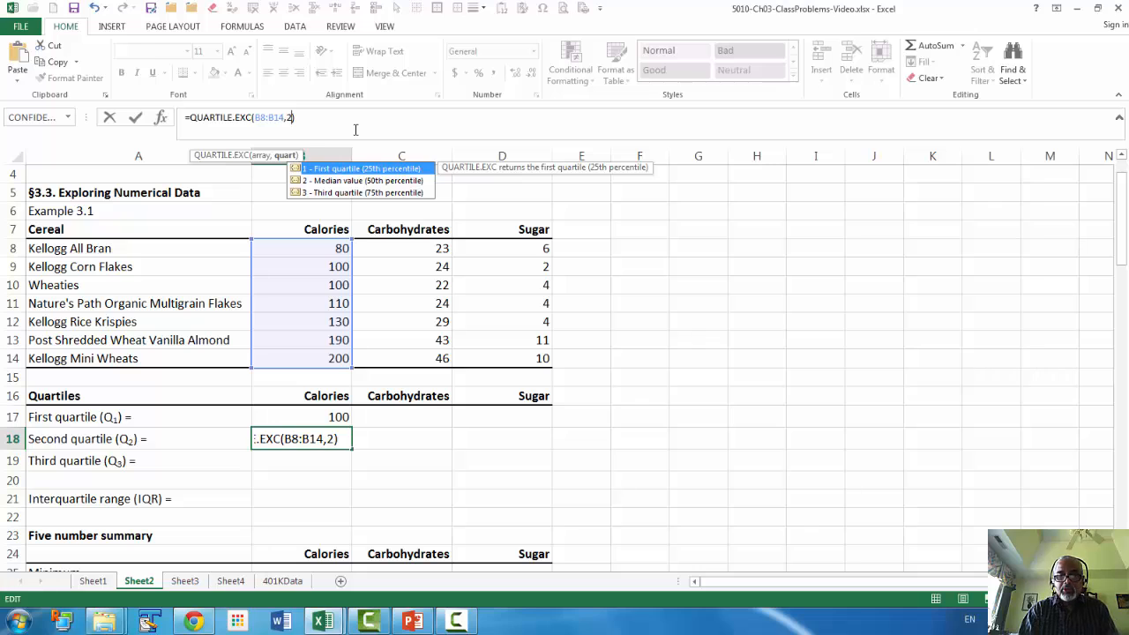
Enter the Calories second and third quartiles with QUARTILE.EXC arguments 2 and 3, and fill all three quartile formulas across to Carbohydrates and Sugar.
{"action": "key", "text": "Return"}
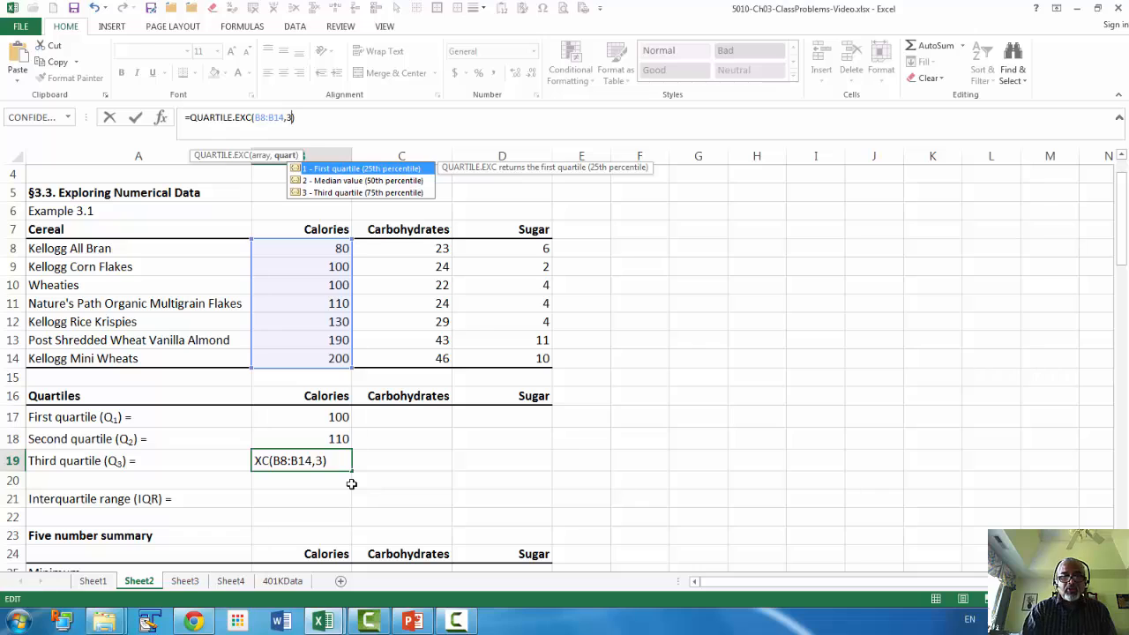
{"action": "key", "text": "Return"}
{"action": "left_click_drag", "start_coordinate": [326, 420], "coordinate": [534, 468]}
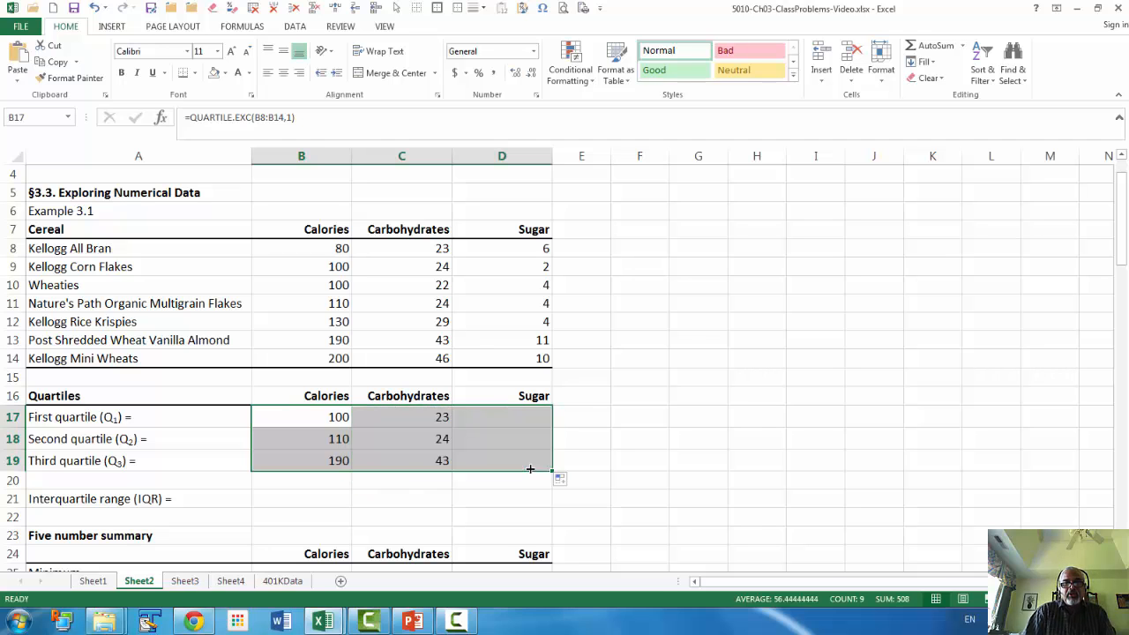
Calculate the interquartile range for Calories in B21 with the formula =B19-B17.
{"action": "scroll", "coordinate": [317, 503], "scroll_direction": "down", "scroll_amount": 1}
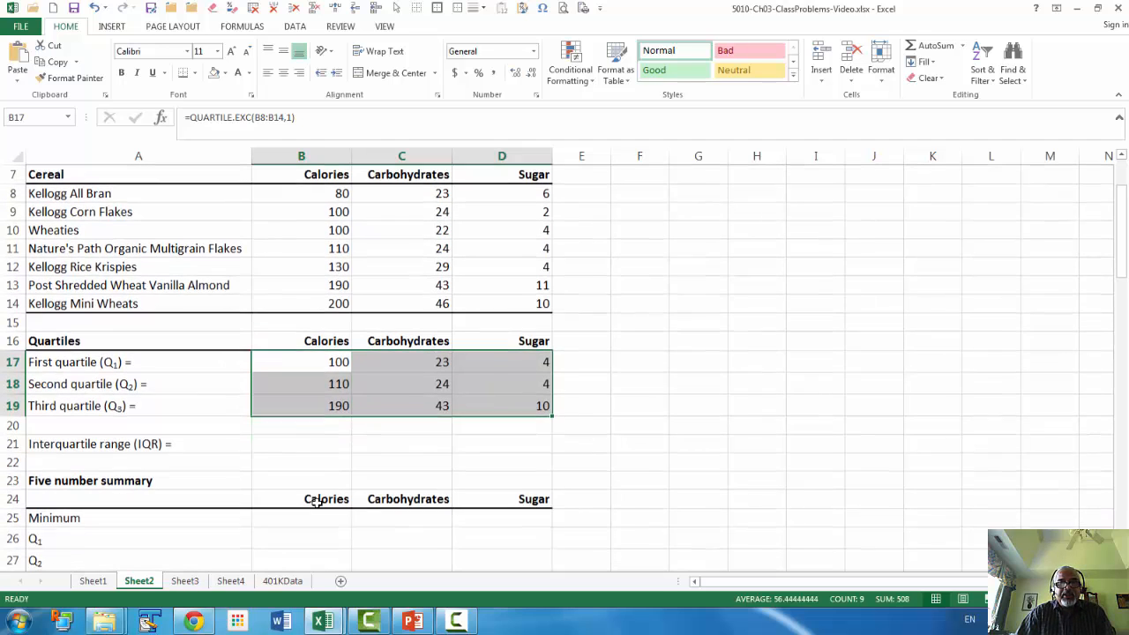
{"action": "left_click", "coordinate": [299, 448]}
{"action": "type", "text": "="}
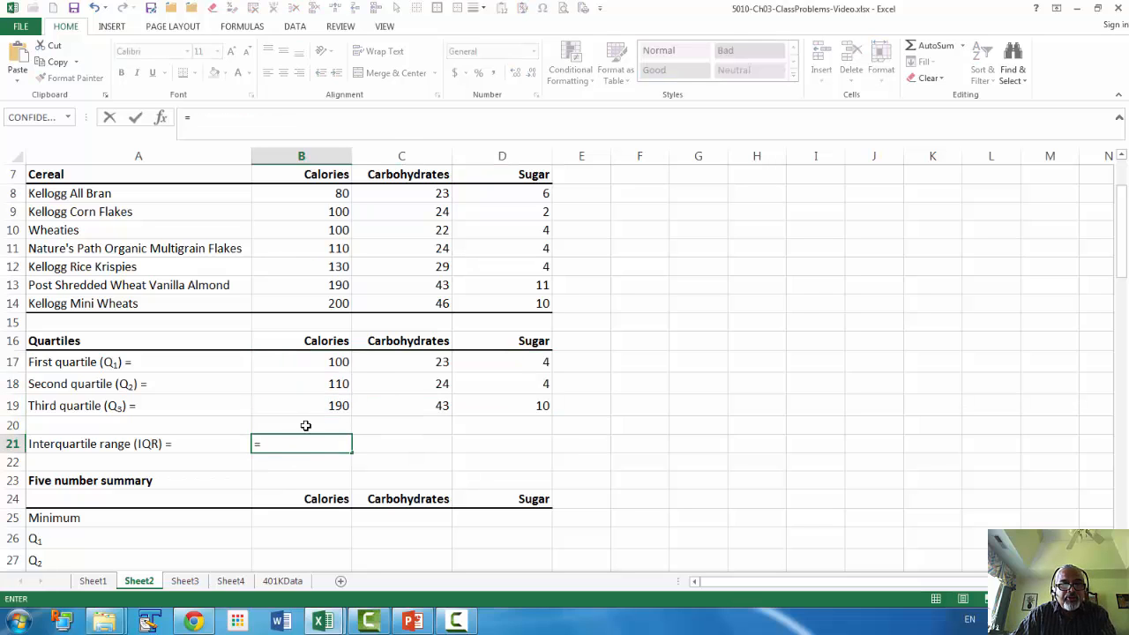
{"action": "left_click", "coordinate": [319, 406]}
{"action": "type", "text": "-"}
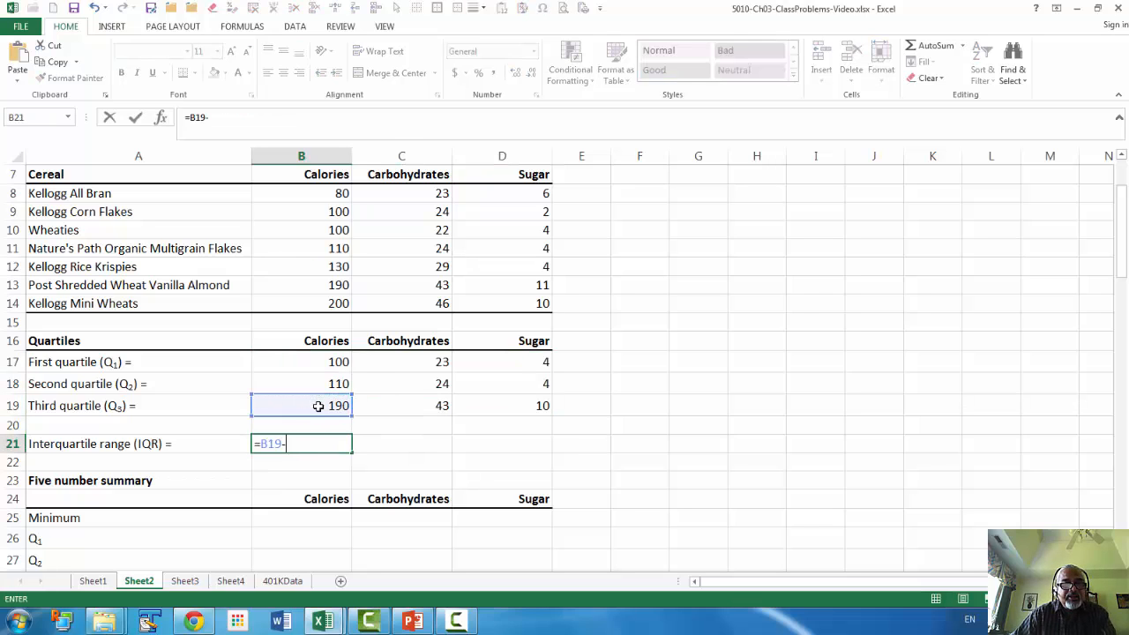
{"action": "left_click", "coordinate": [347, 361]}
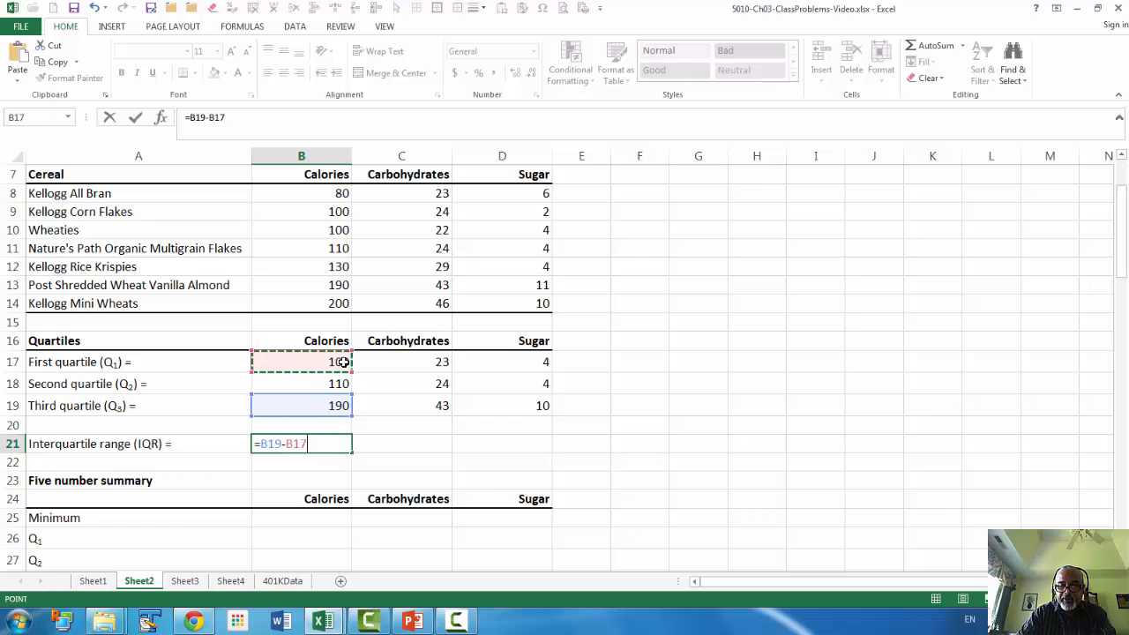
{"action": "key", "text": "Return"}
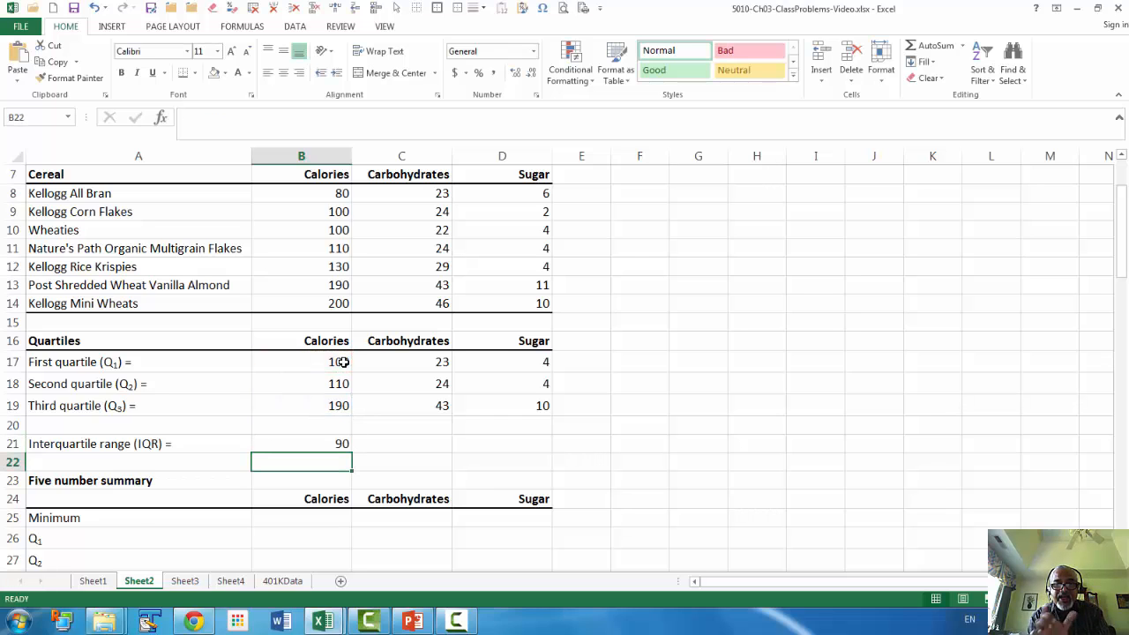
Copy the Calories interquartile range formula to the Carbohydrates and Sugar cells C21:D21.
{"action": "key", "text": "Up"}
{"action": "key", "text": "ctrl+c"}
{"action": "key", "text": "Right"}
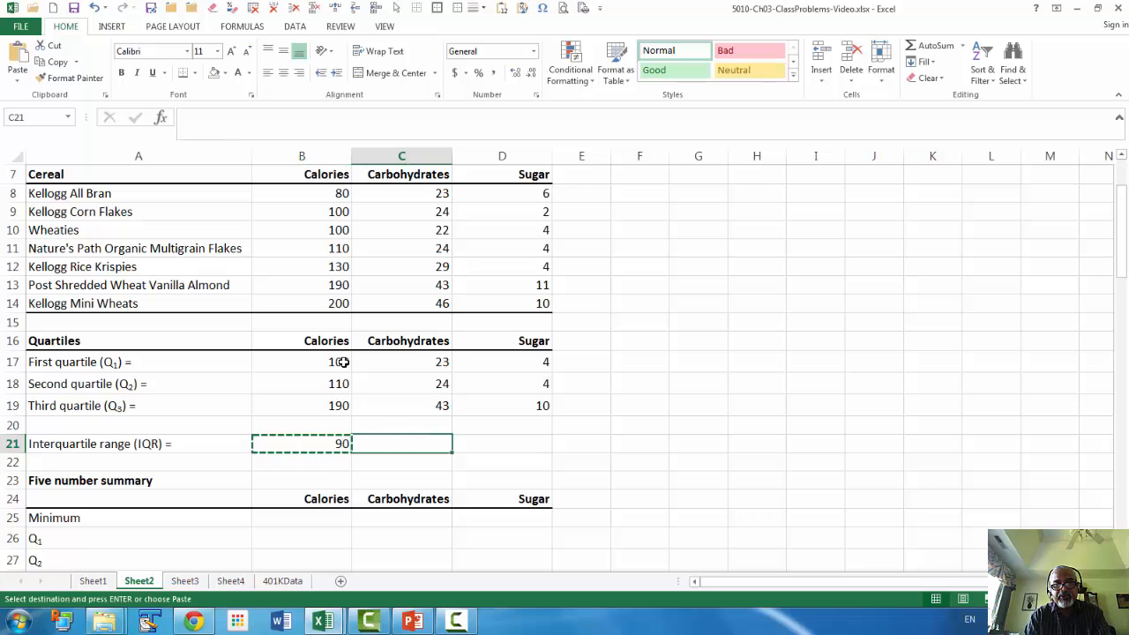
{"action": "key", "text": "shift+Right"}
{"action": "key", "text": "ctrl+v"}
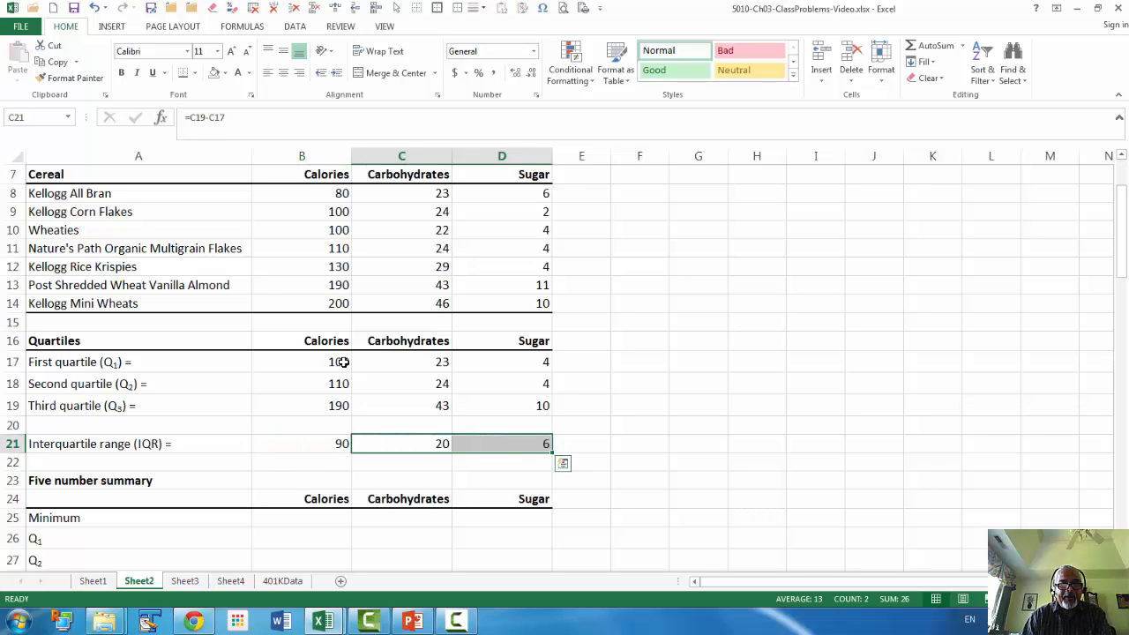
Calculate the Calories minimum in B25 of the five number summary with =MIN(B8:B14).
{"action": "scroll", "coordinate": [344, 361], "scroll_direction": "down", "scroll_amount": 2}
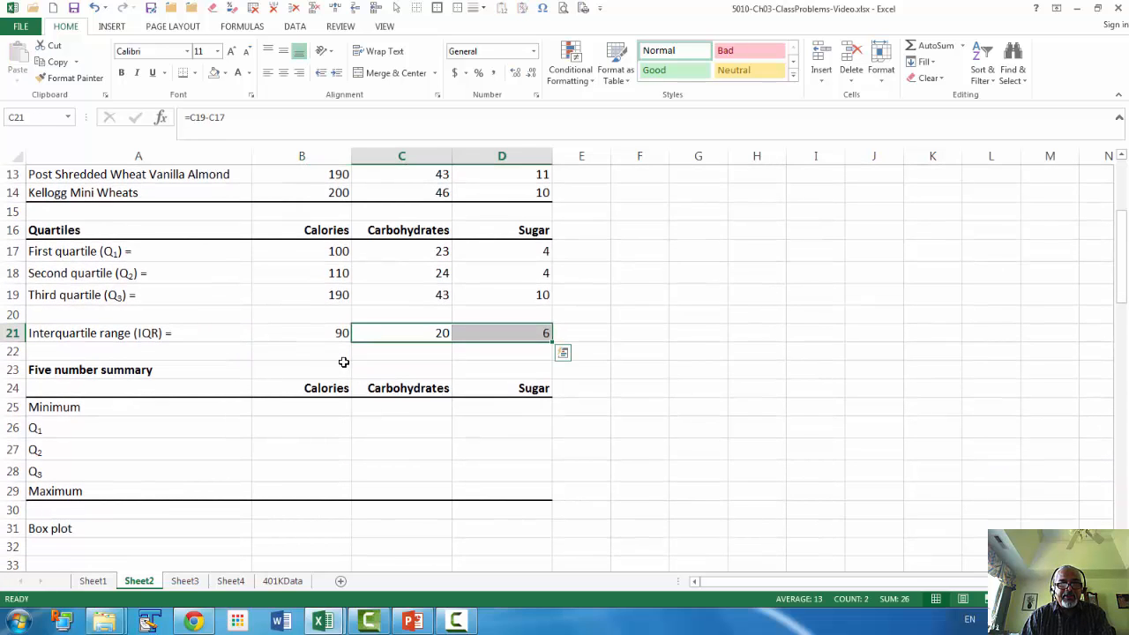
{"action": "left_click", "coordinate": [326, 411]}
{"action": "type", "text": "=min"}
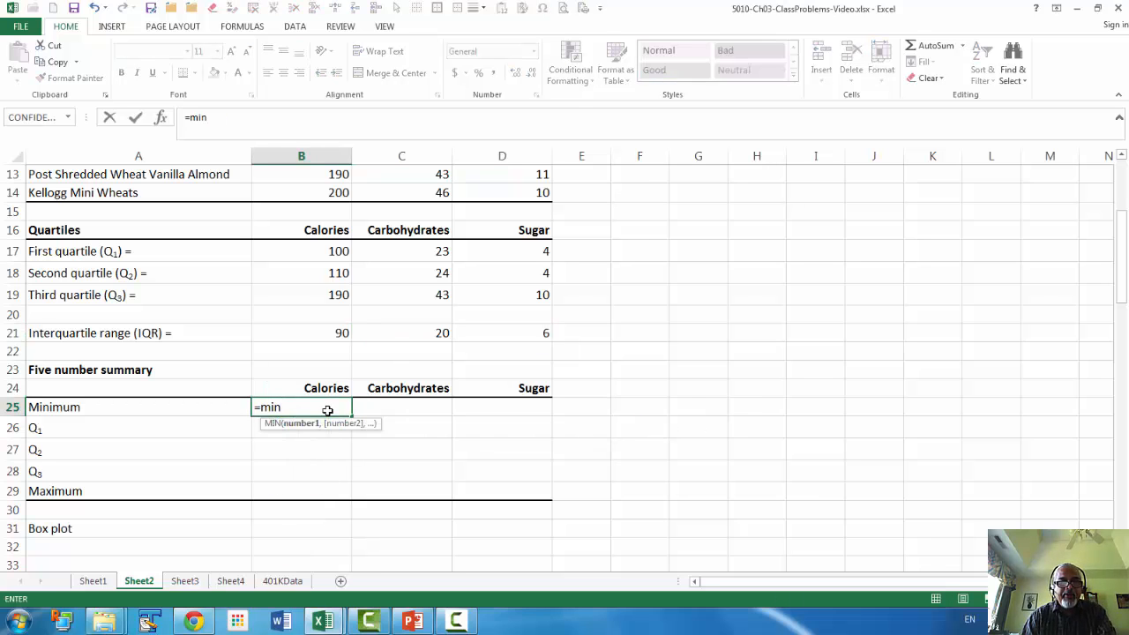
{"action": "key", "text": "Tab"}
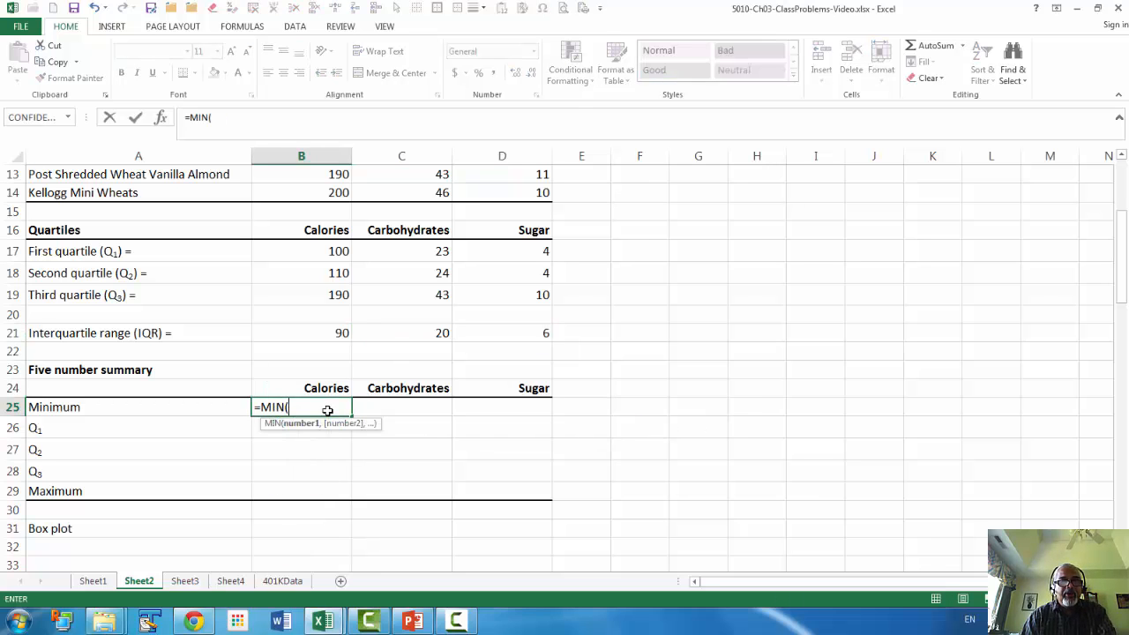
{"action": "scroll", "coordinate": [327, 411], "scroll_direction": "up", "scroll_amount": 3}
{"action": "left_click", "coordinate": [337, 253]}
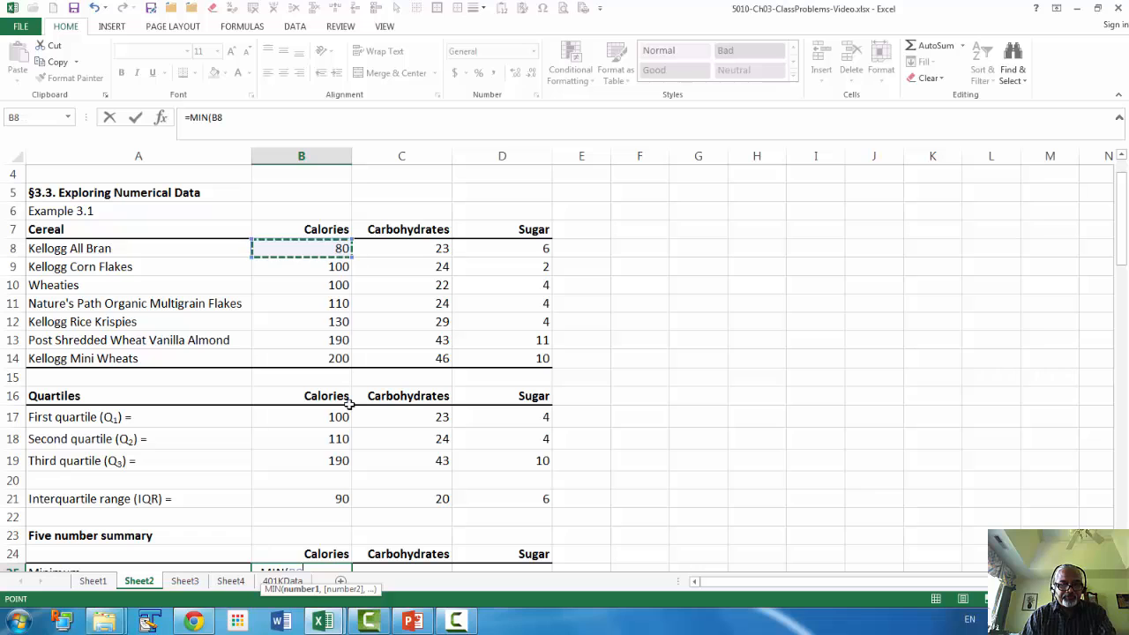
{"action": "left_click", "coordinate": [339, 358], "text": "shift"}
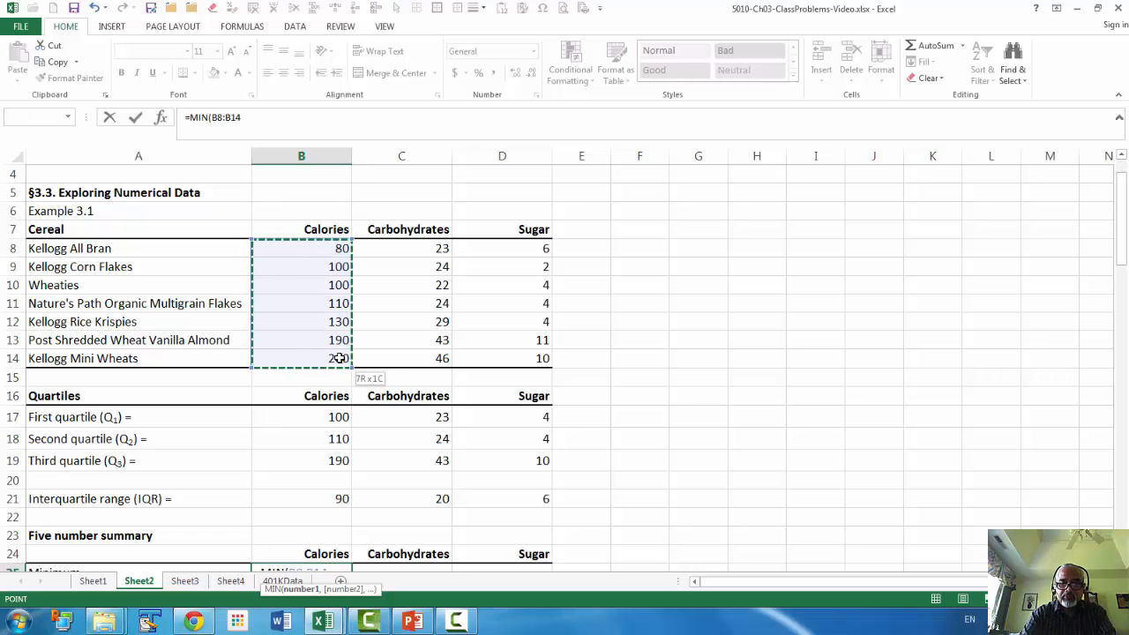
{"action": "key", "text": "Return"}
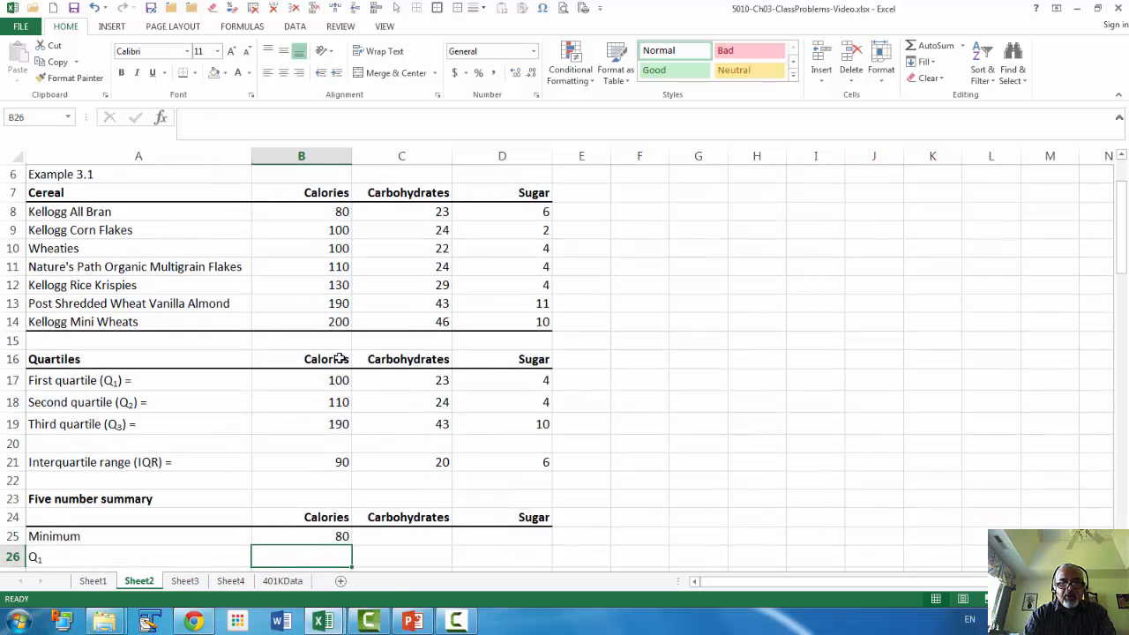
Link Q1 of the Calories summary to the first quartile with =B17 and fill the formula down through Q3.
{"action": "type", "text": "="}
{"action": "left_click", "coordinate": [341, 380]}
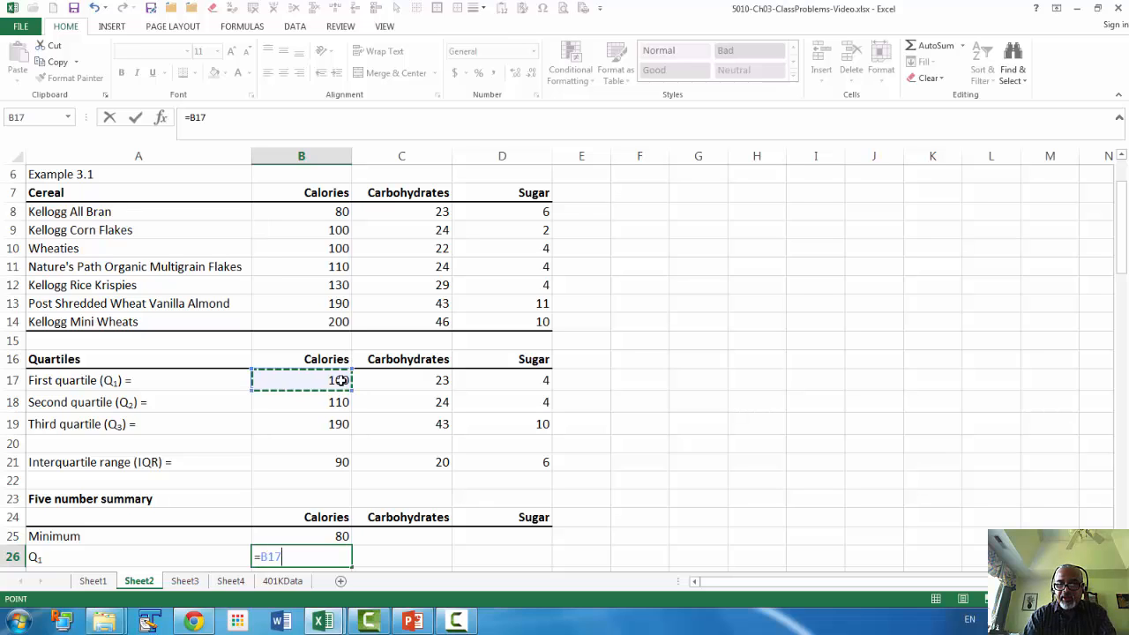
{"action": "key", "text": "Return"}
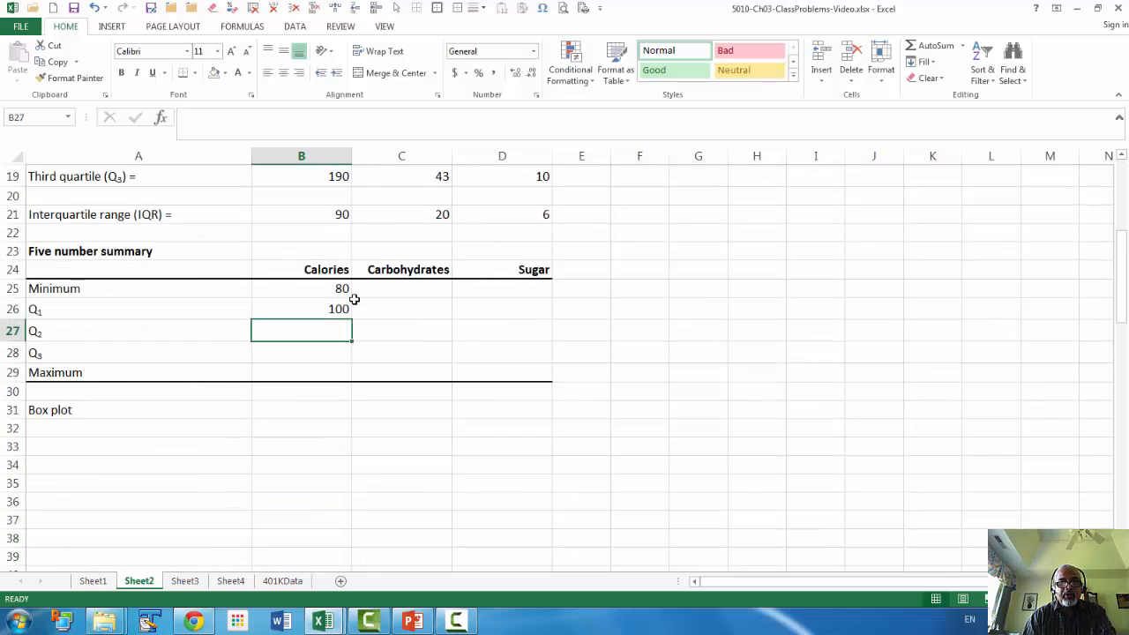
{"action": "left_click", "coordinate": [343, 308]}
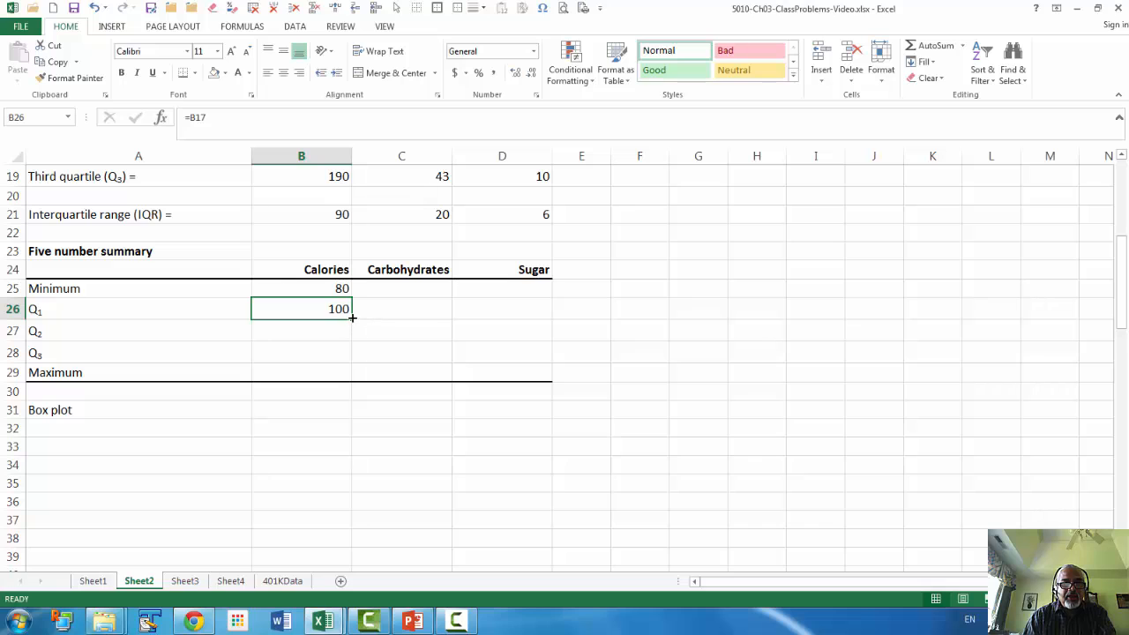
{"action": "left_click_drag", "start_coordinate": [352, 317], "coordinate": [346, 362]}
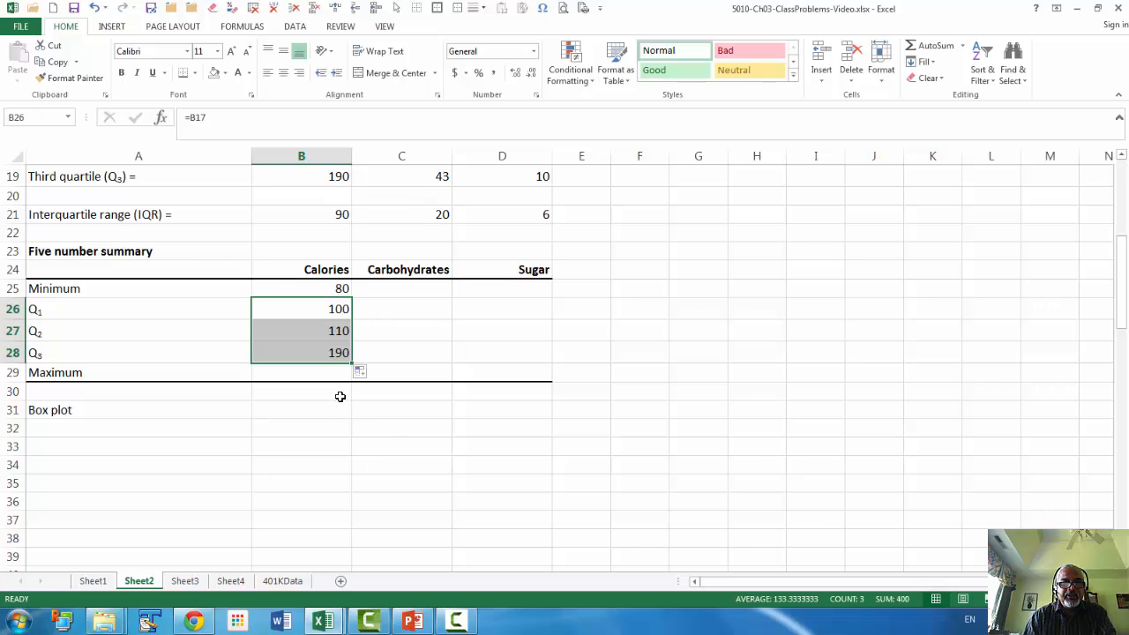
Calculate the Calories maximum in B29 with MAX over the calorie data, and fill the whole five number summary across to Carbohydrates and Sugar.
{"action": "left_click", "coordinate": [321, 372]}
{"action": "type", "text": "=m"}
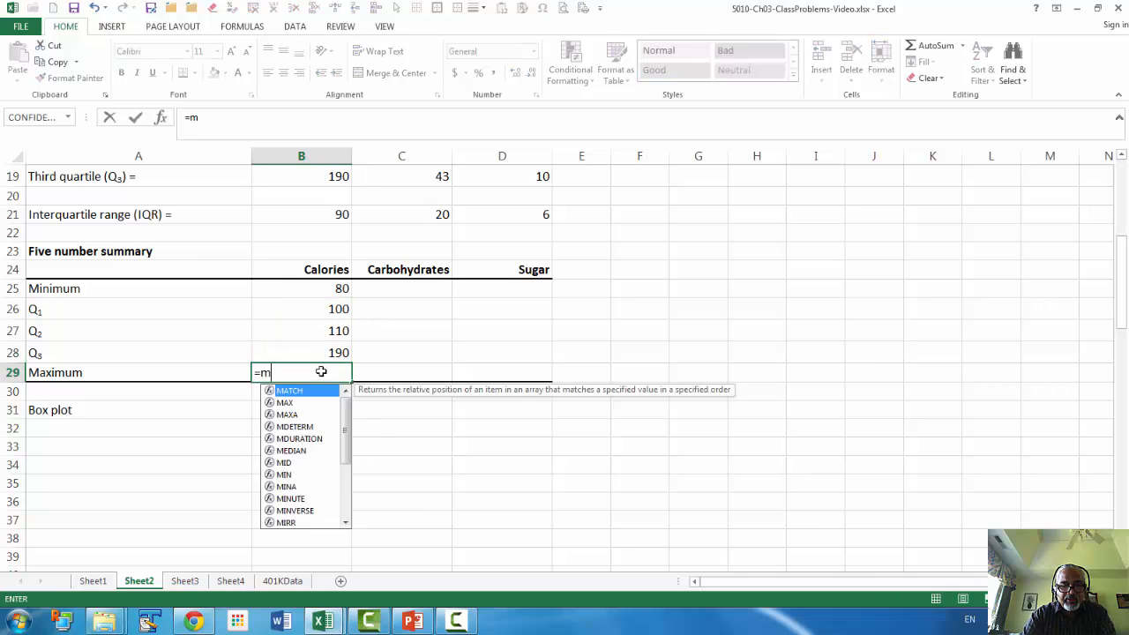
{"action": "type", "text": "ax"}
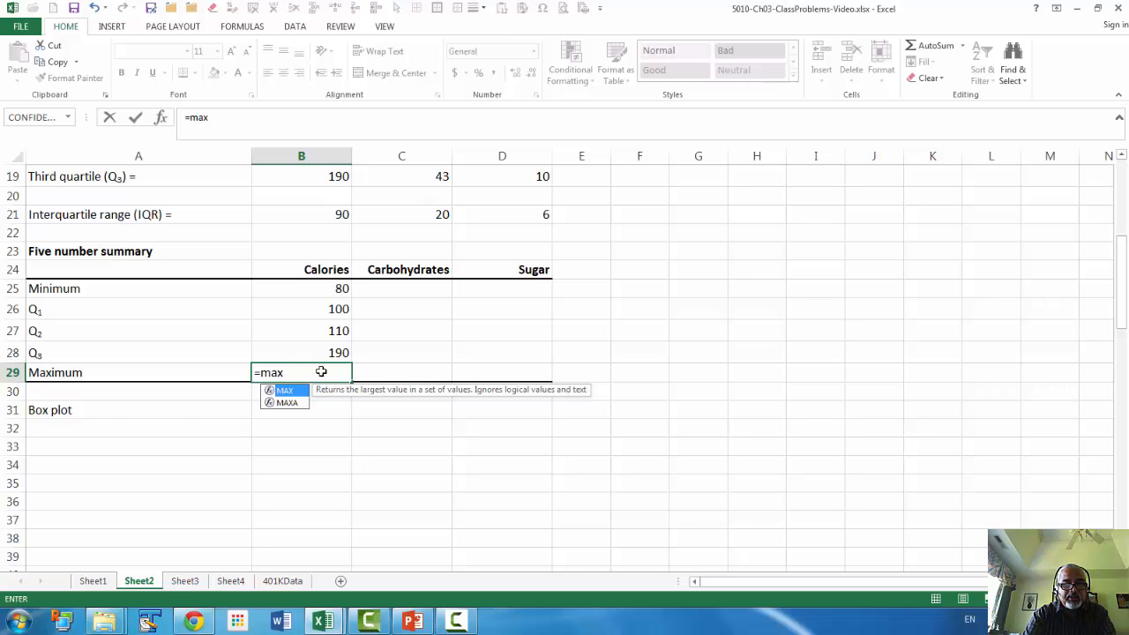
{"action": "key", "text": "Tab"}
{"action": "scroll", "coordinate": [321, 371], "scroll_direction": "up", "scroll_amount": 5}
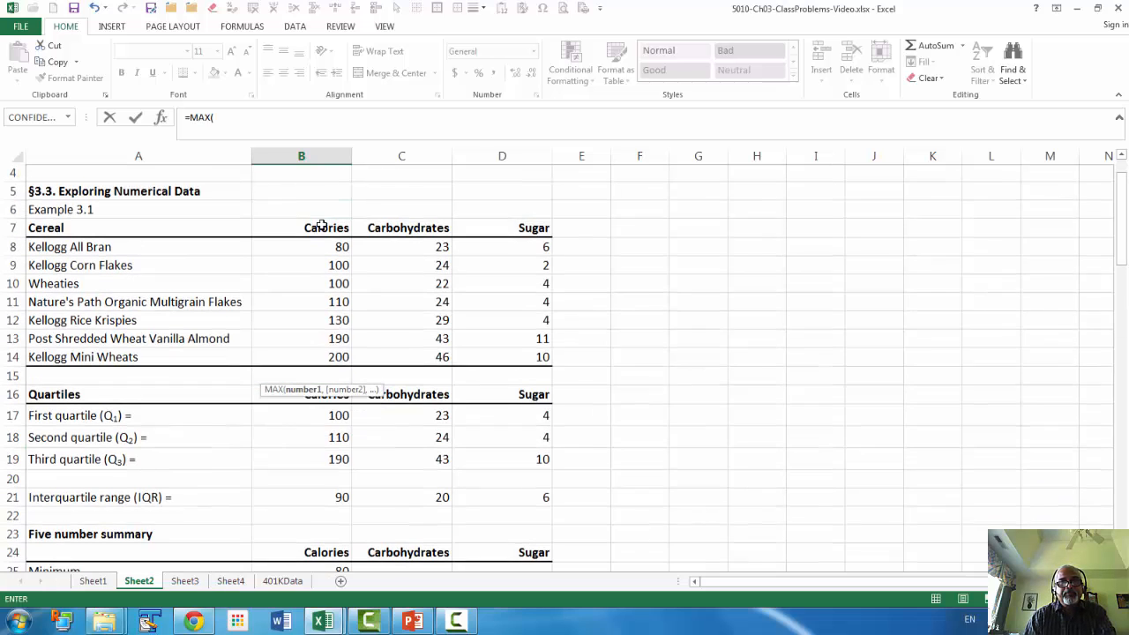
{"action": "left_click_drag", "start_coordinate": [327, 249], "coordinate": [520, 479]}
{"action": "key", "text": "Return"}
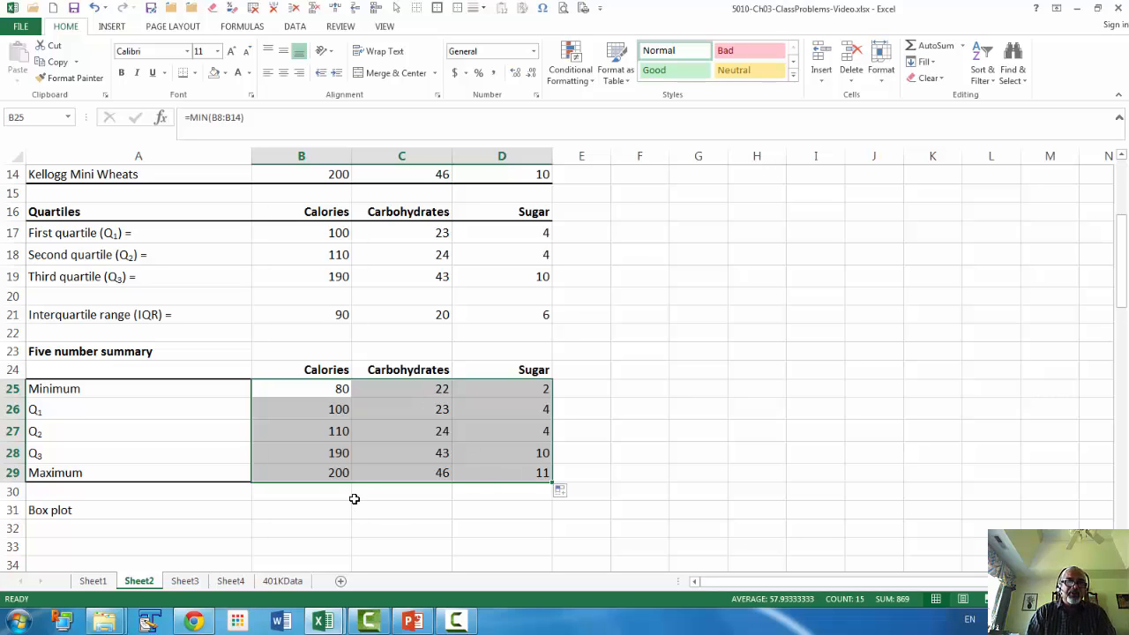
Select cell B31 next to the Box plot label below the five number summary.
{"action": "scroll", "coordinate": [357, 520], "scroll_direction": "down", "scroll_amount": 1}
{"action": "scroll", "coordinate": [357, 520], "scroll_direction": "down", "scroll_amount": 1}
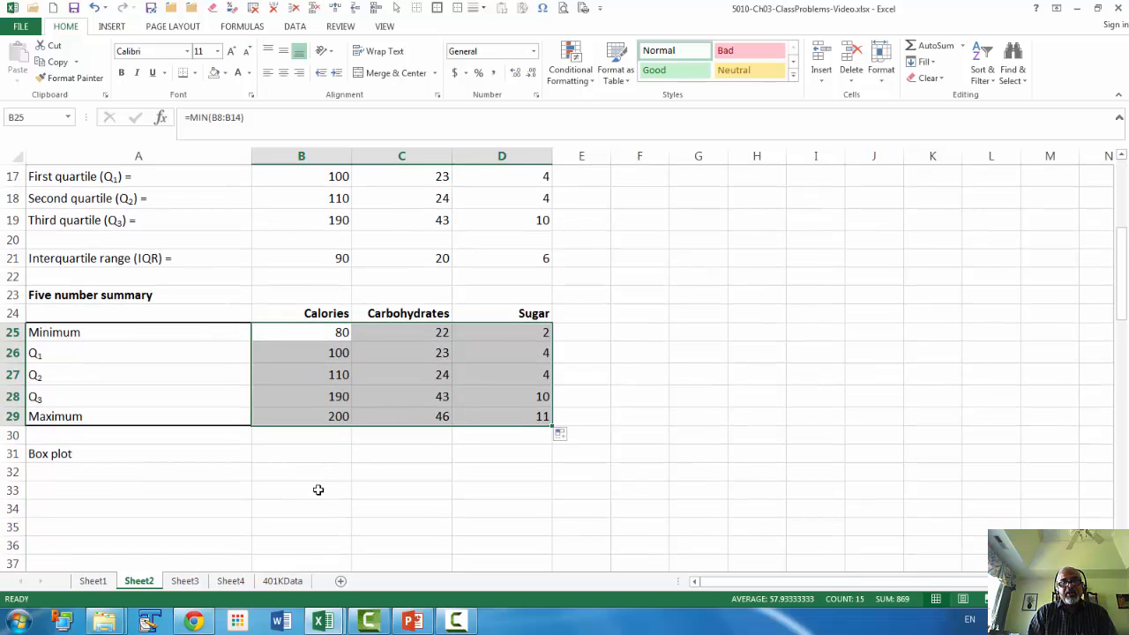
{"action": "left_click", "coordinate": [303, 459]}
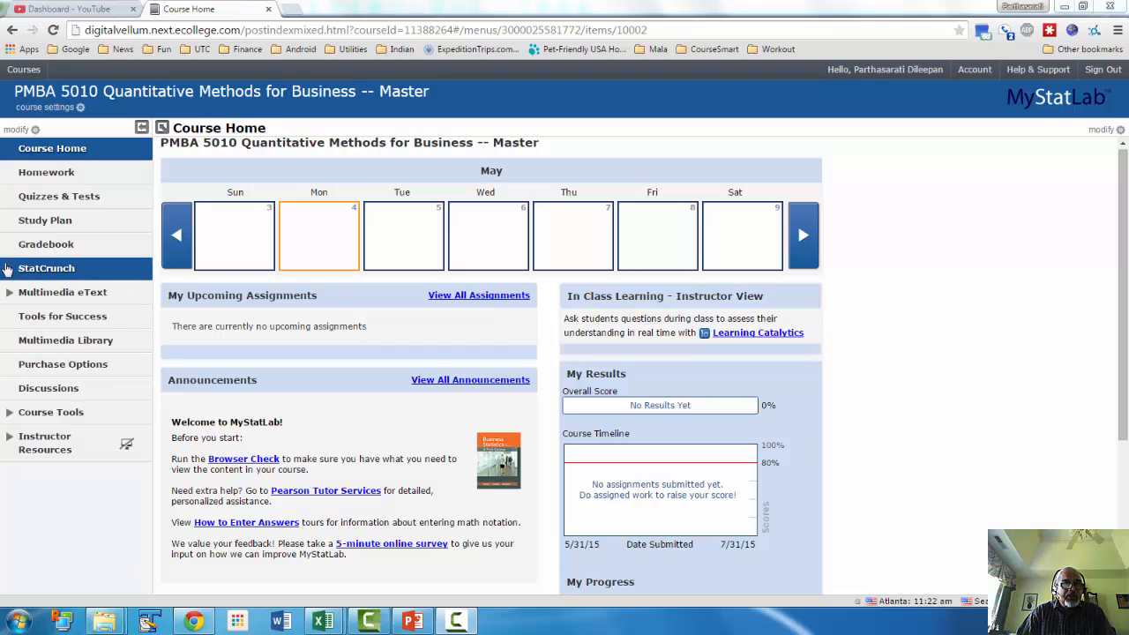
Switch to MyStatLab in the browser and open the Cereals data set from the Chapter 3 textbook data in StatCrunch.
{"action": "left_click", "coordinate": [62, 272]}
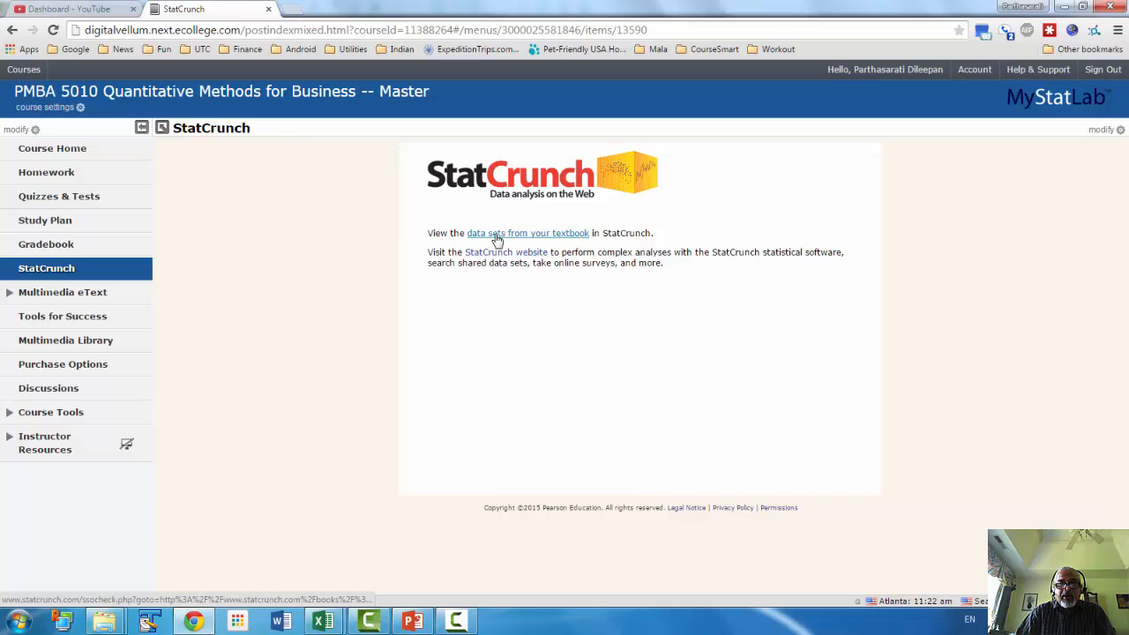
{"action": "left_click", "coordinate": [561, 239]}
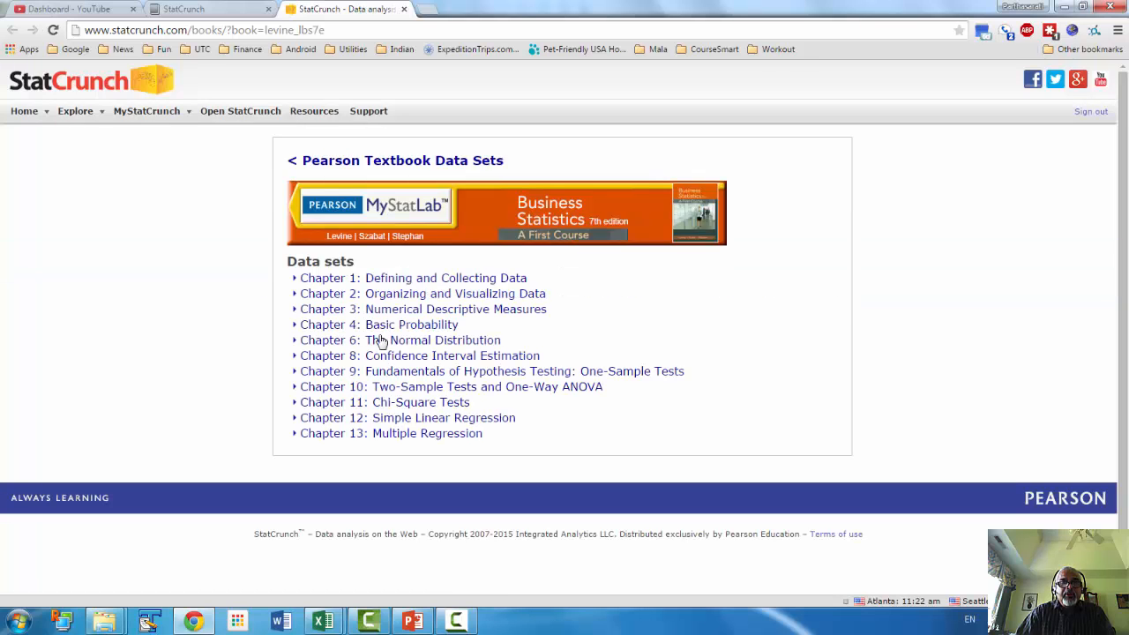
{"action": "left_click", "coordinate": [407, 312]}
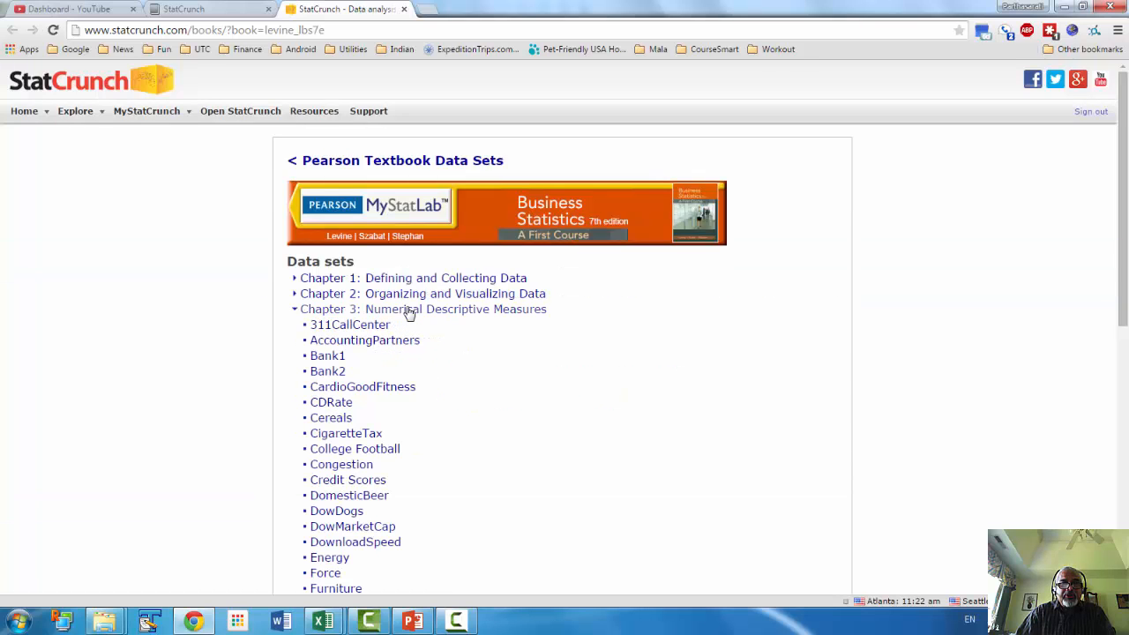
{"action": "left_click", "coordinate": [341, 420]}
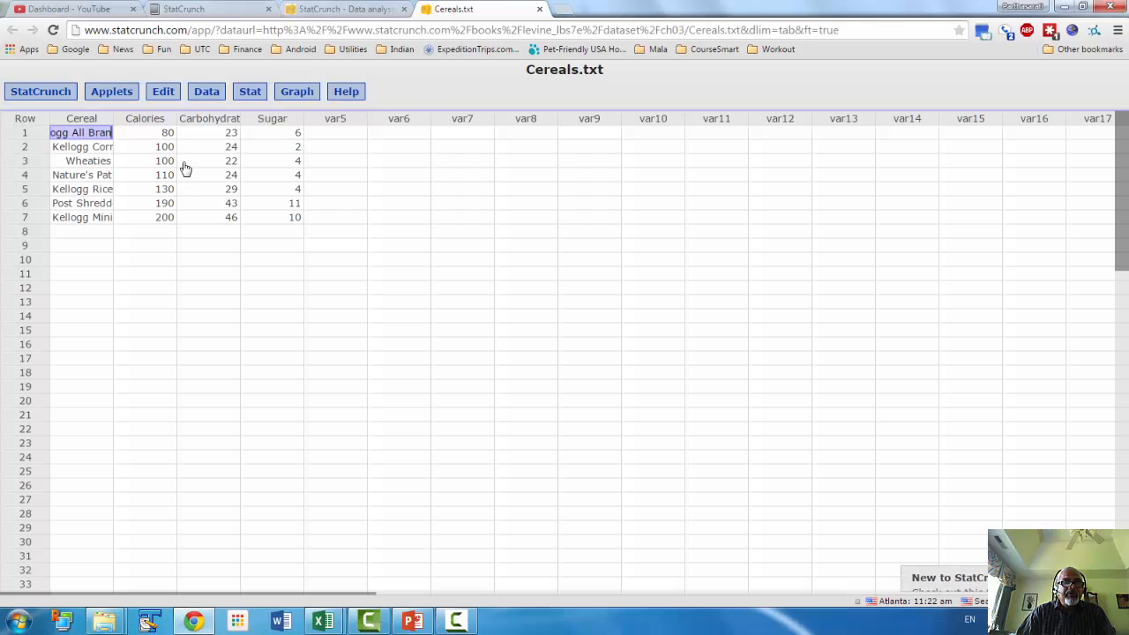
Create a boxplot of the Calories column with the default options.
{"action": "left_click", "coordinate": [301, 94]}
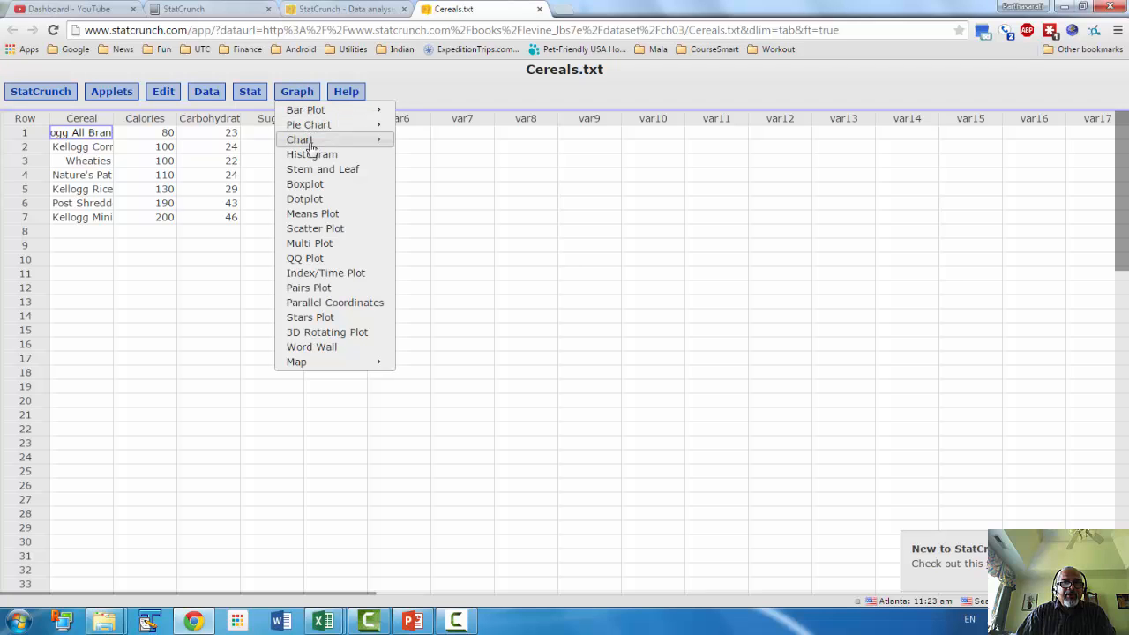
{"action": "left_click", "coordinate": [304, 184]}
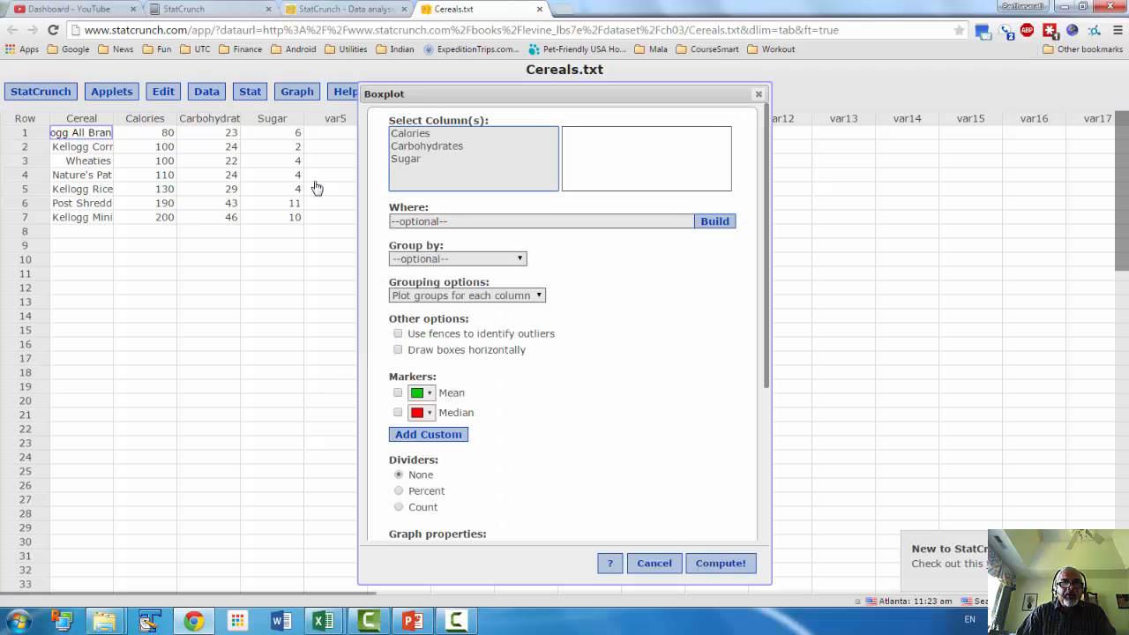
{"action": "left_click", "coordinate": [415, 135]}
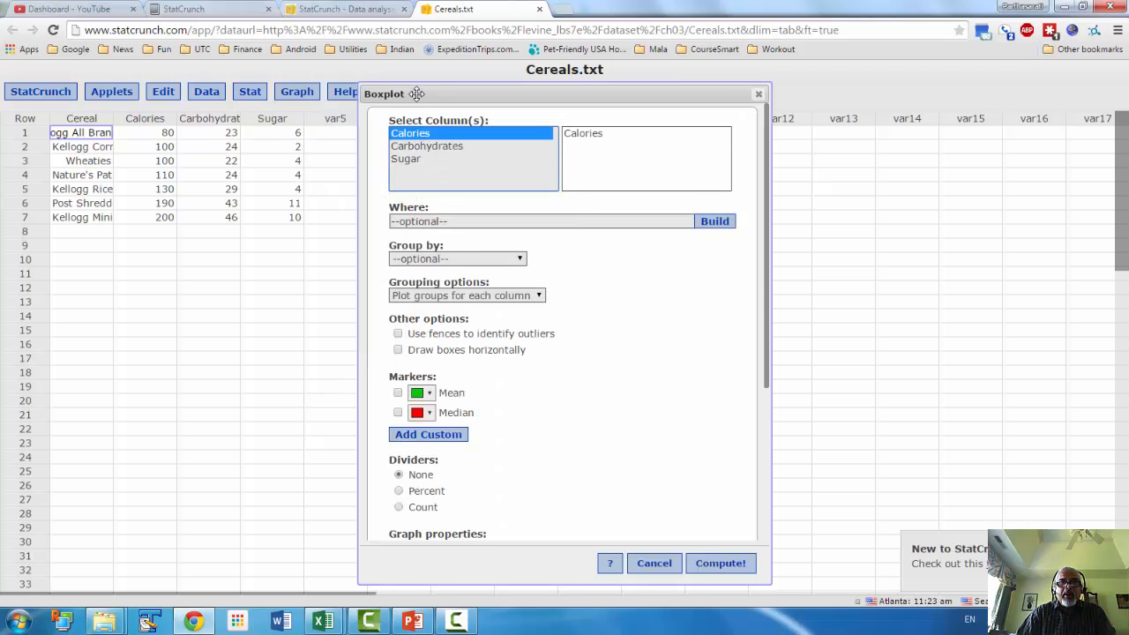
{"action": "left_click", "coordinate": [729, 569]}
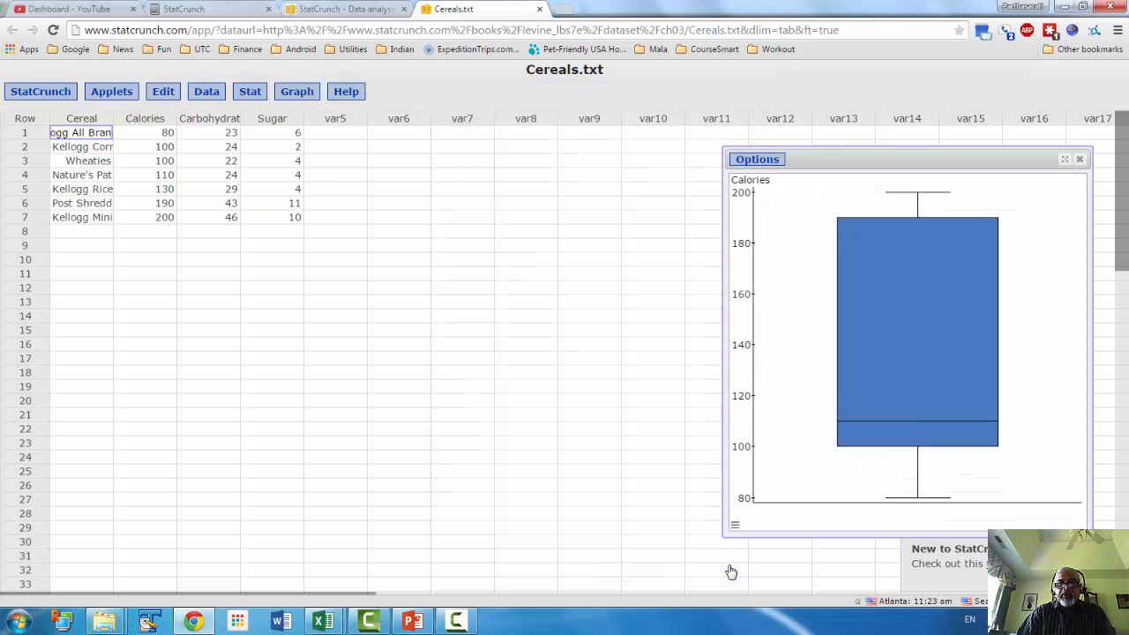
Copy the Calories boxplot as an image.
{"action": "mouse_move", "coordinate": [930, 276]}
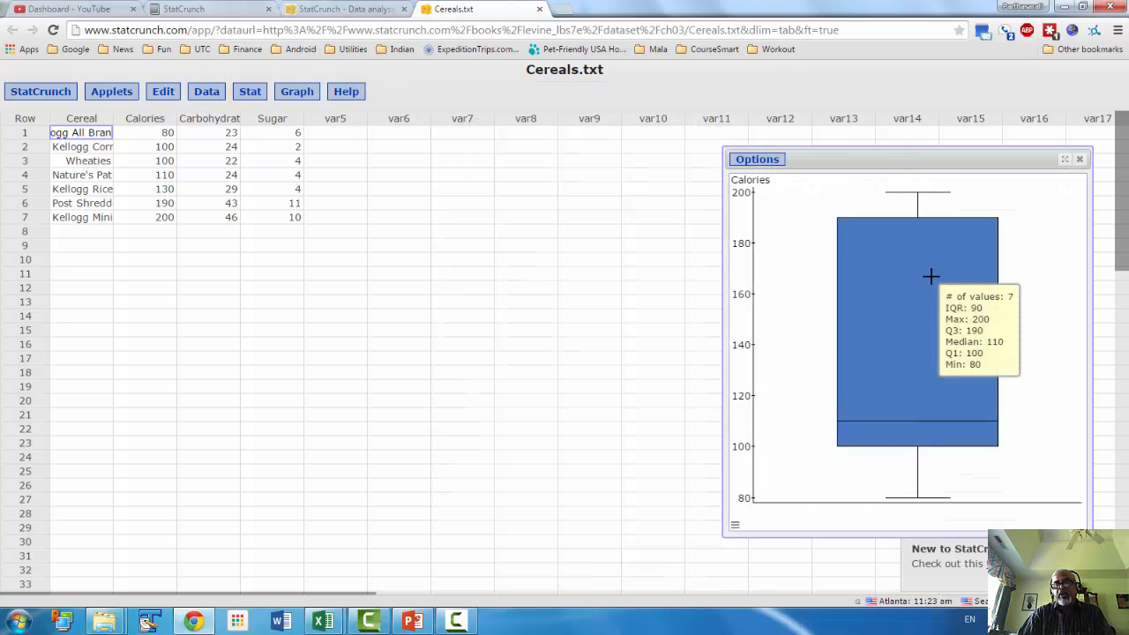
{"action": "right_click", "coordinate": [791, 205]}
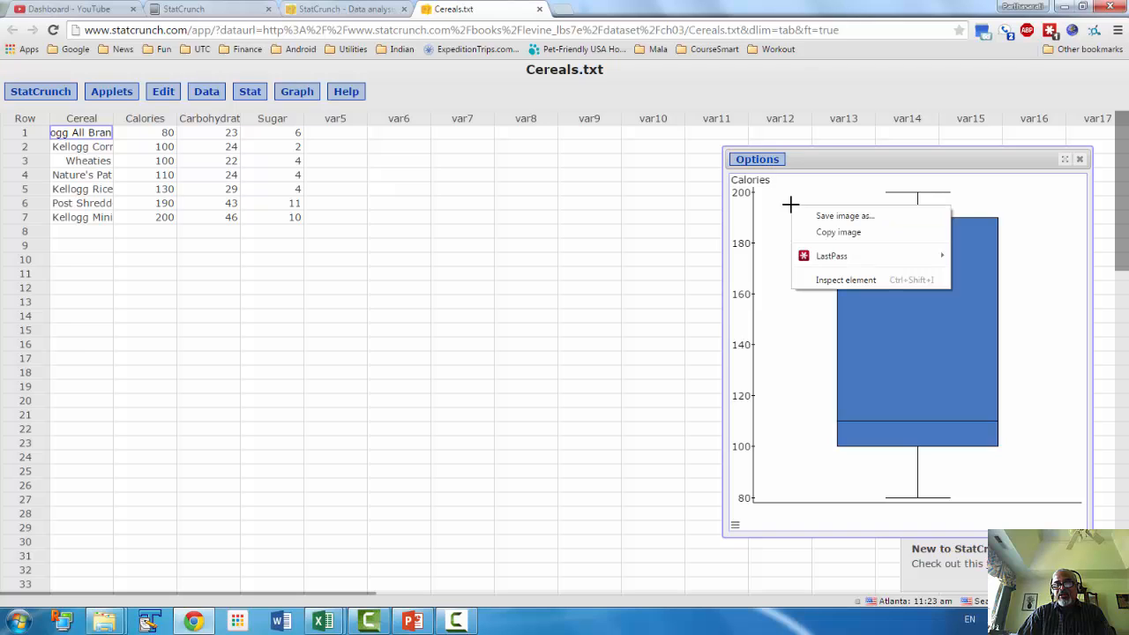
{"action": "left_click", "coordinate": [857, 235]}
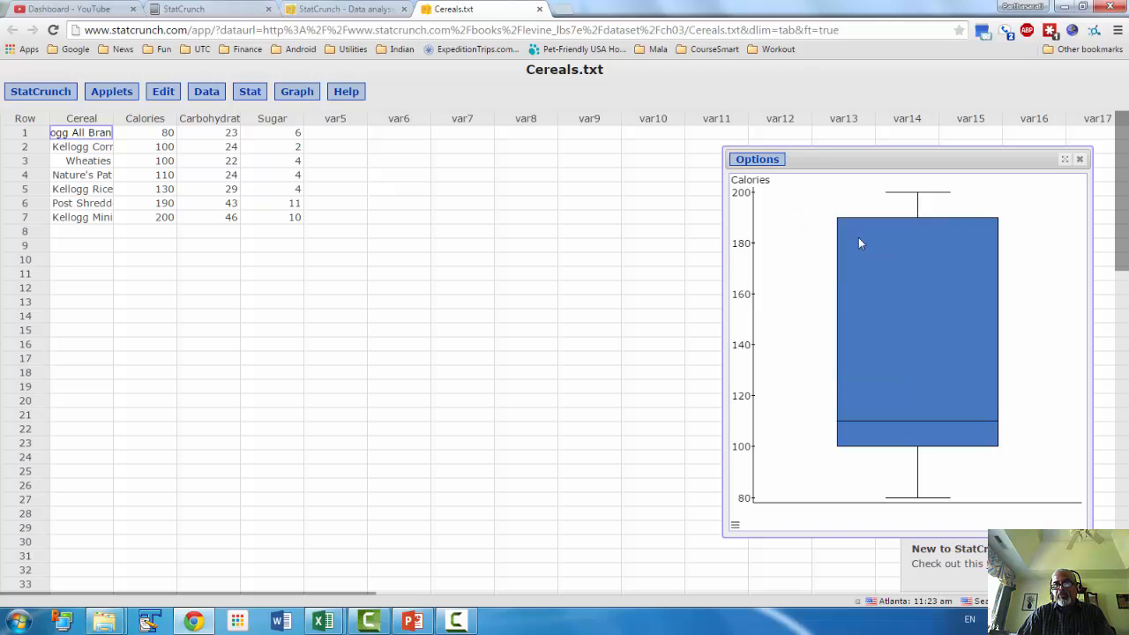
Switch to the 5010-Ch03-ClassProblems-Video workbook in Excel and paste the boxplot as a Bitmap at cell A31.
{"action": "mouse_move", "coordinate": [858, 237]}
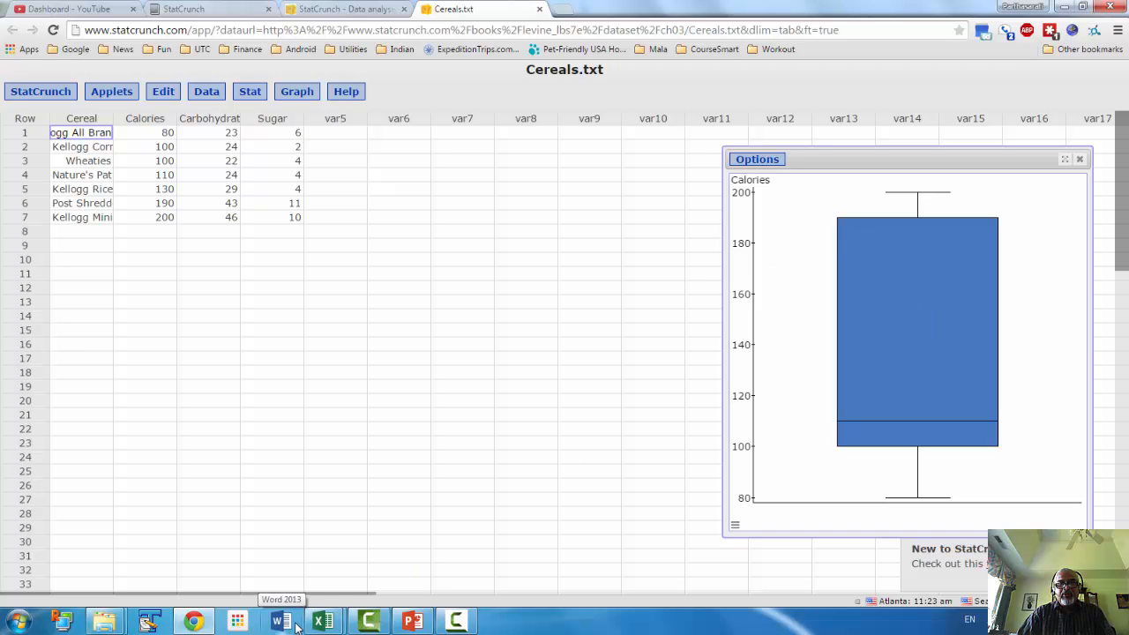
{"action": "mouse_move", "coordinate": [326, 623]}
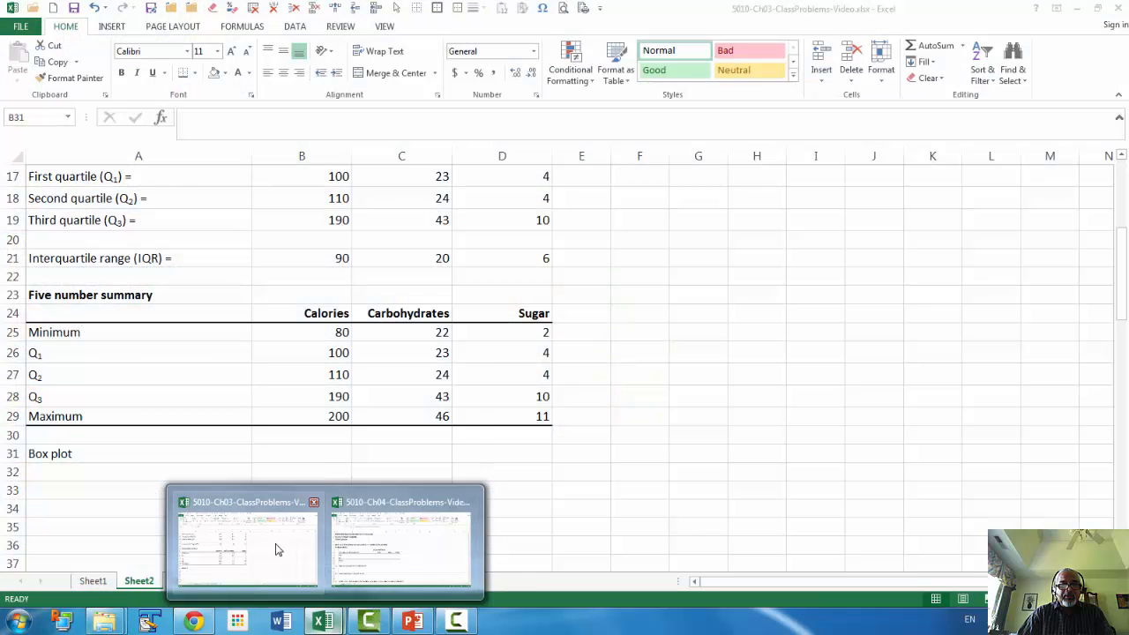
{"action": "left_click", "coordinate": [231, 546]}
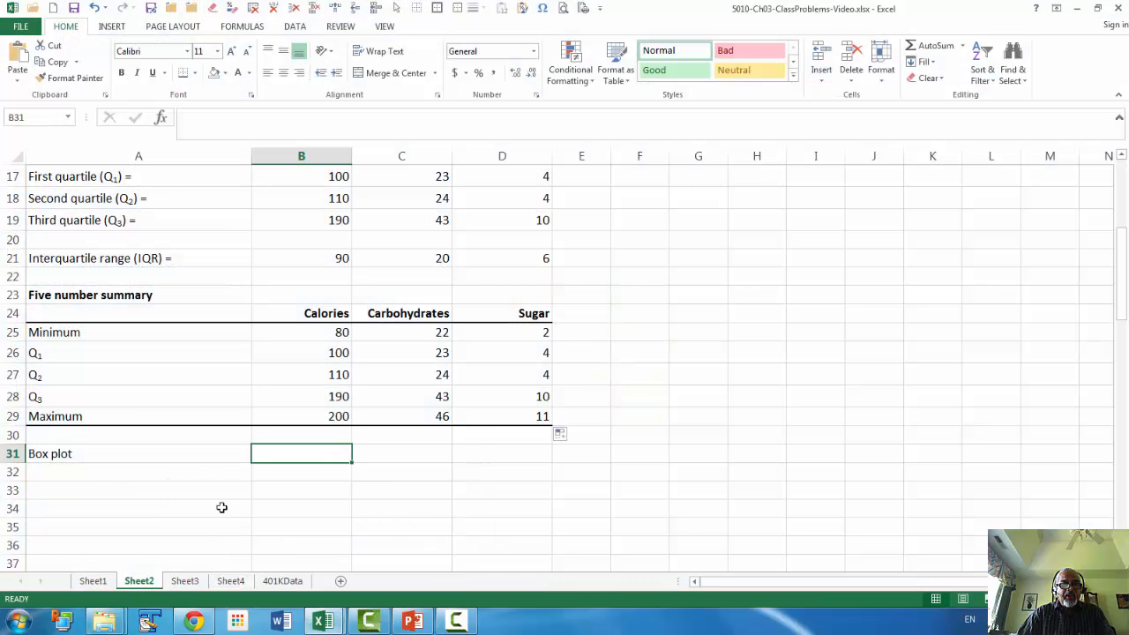
{"action": "right_click", "coordinate": [232, 460]}
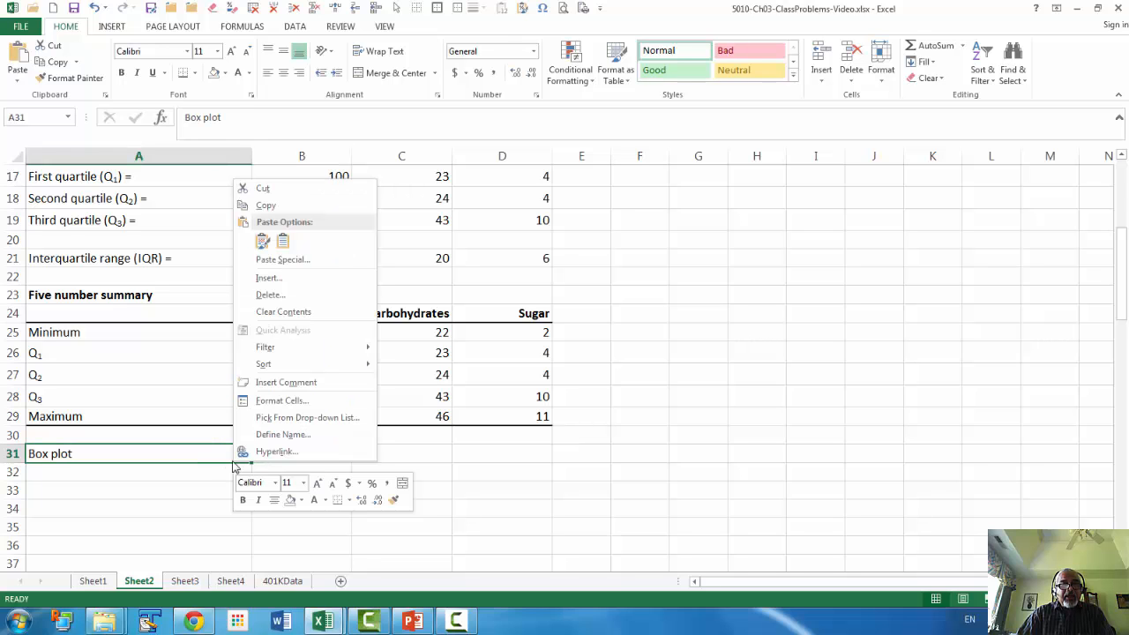
{"action": "left_click", "coordinate": [276, 260]}
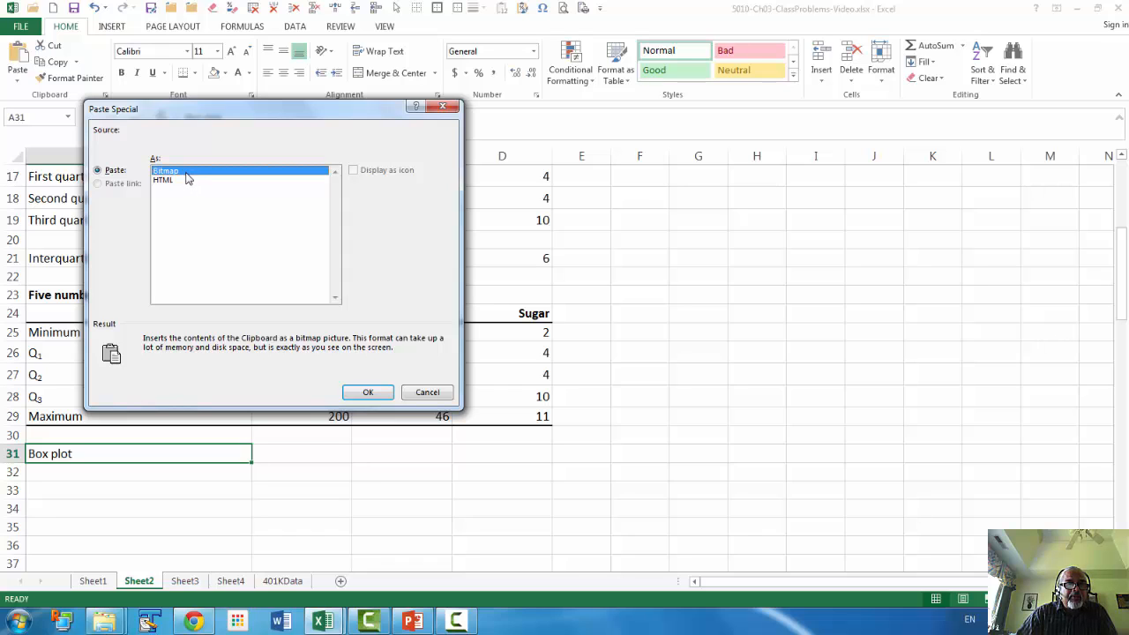
{"action": "left_click", "coordinate": [367, 392]}
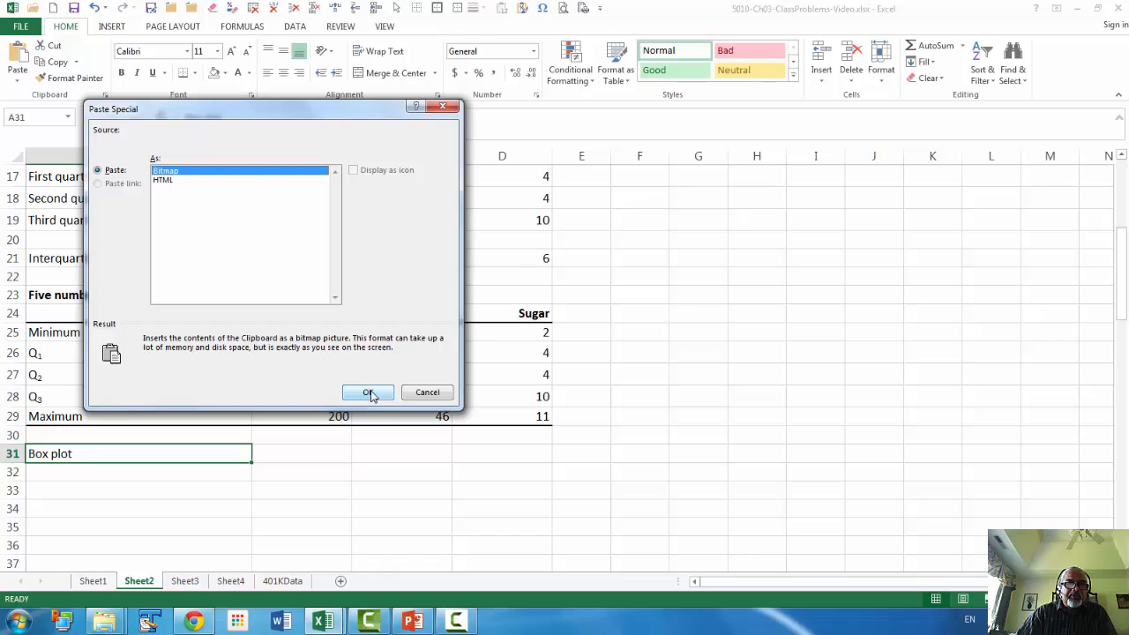
Shrink the Calories boxplot picture to about the width of column A and place it below the summary table, spanning about rows 32 to 49.
{"action": "scroll", "coordinate": [643, 234], "scroll_direction": "down", "scroll_amount": 4}
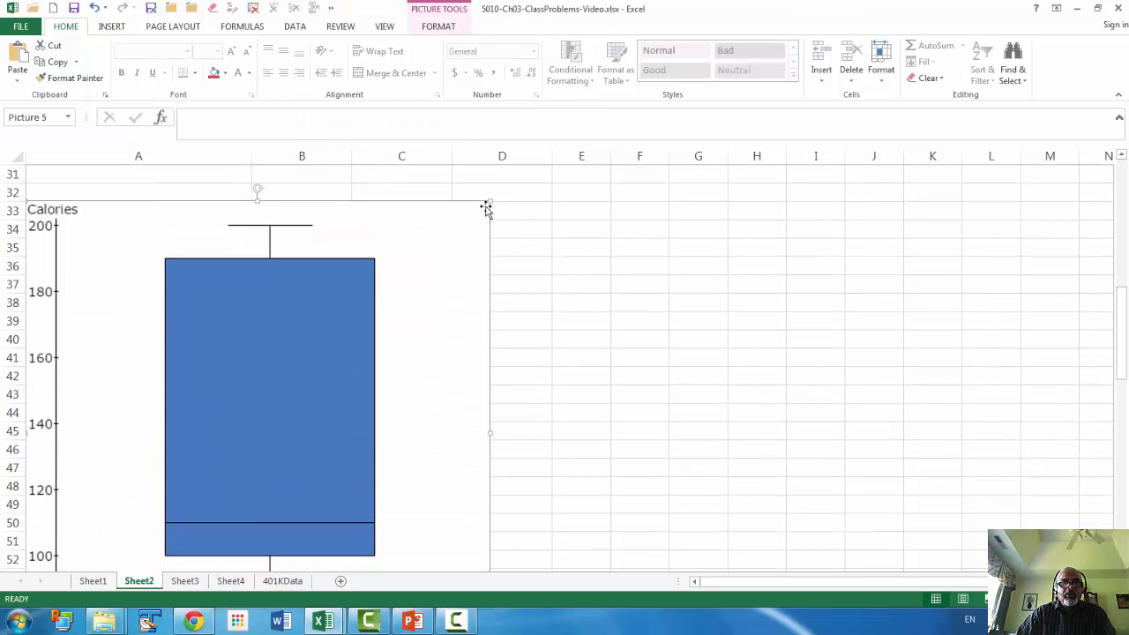
{"action": "left_click_drag", "start_coordinate": [491, 202], "coordinate": [276, 230]}
{"action": "scroll", "coordinate": [354, 239], "scroll_direction": "up", "scroll_amount": 2}
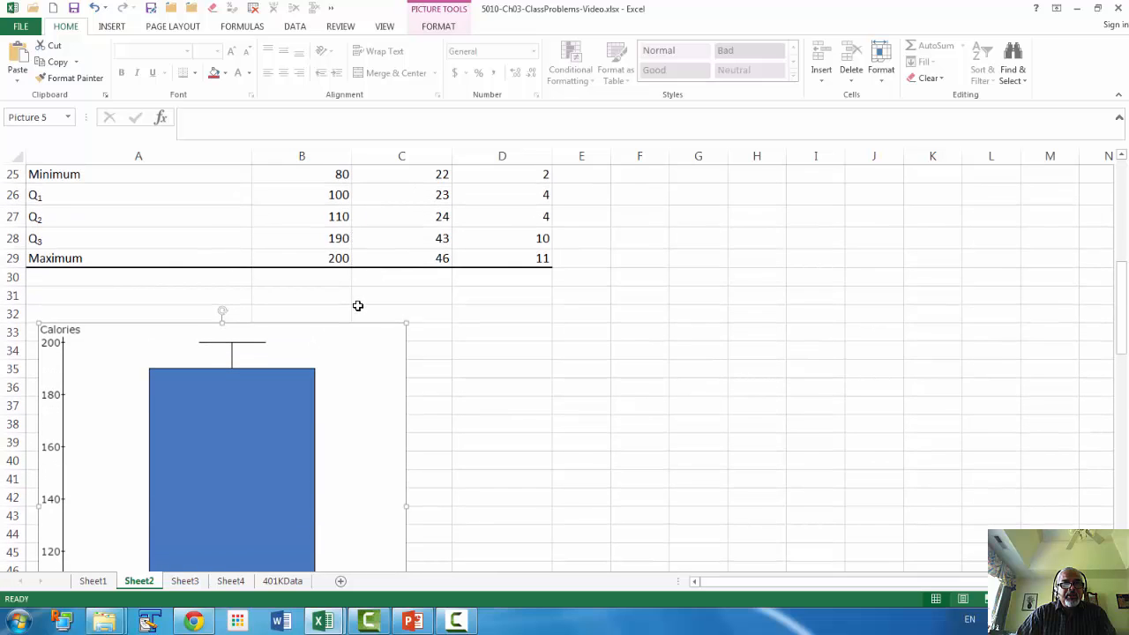
{"action": "scroll", "coordinate": [394, 303], "scroll_direction": "down", "scroll_amount": 1}
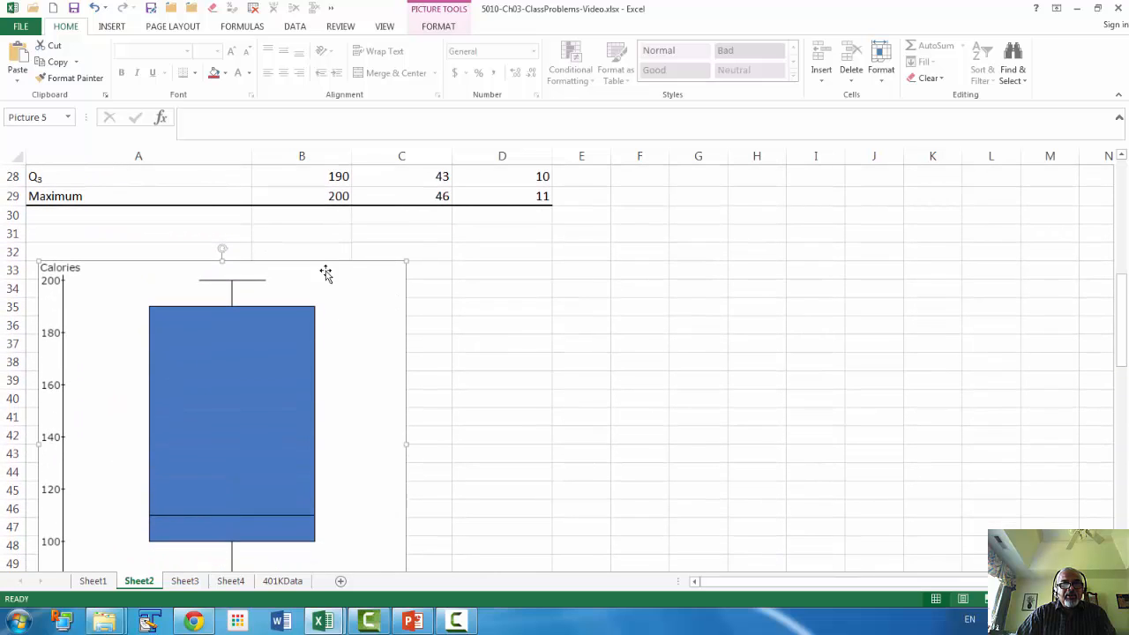
{"action": "left_click_drag", "start_coordinate": [325, 262], "coordinate": [339, 345]}
{"action": "scroll", "coordinate": [338, 345], "scroll_direction": "up", "scroll_amount": 5}
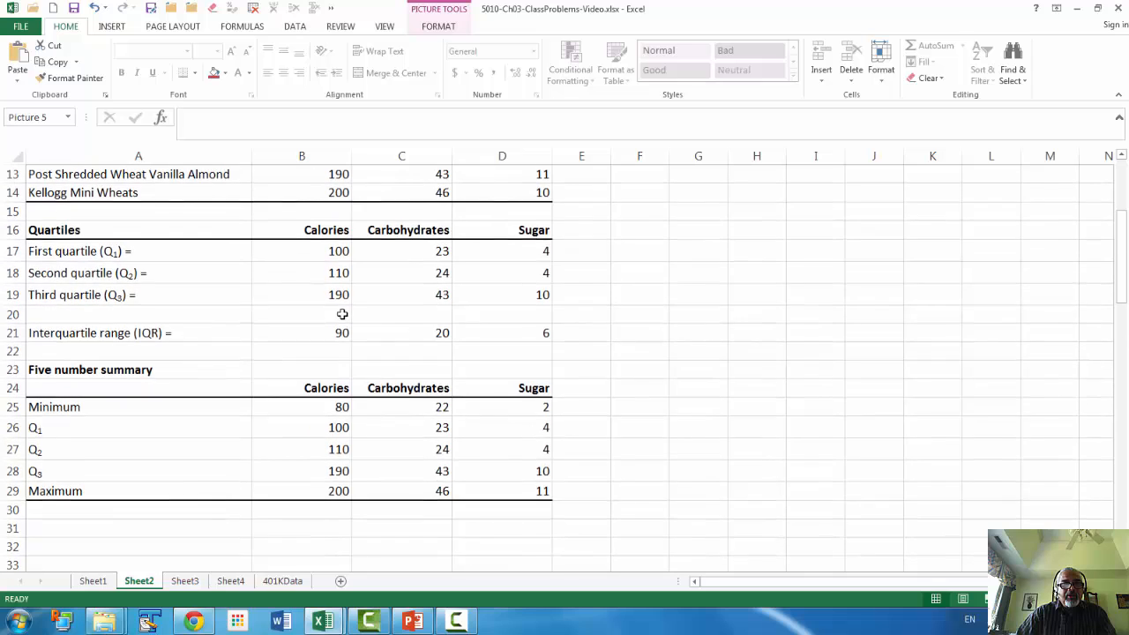
{"action": "scroll", "coordinate": [341, 312], "scroll_direction": "down", "scroll_amount": 2}
{"action": "scroll", "coordinate": [342, 313], "scroll_direction": "down", "scroll_amount": 2}
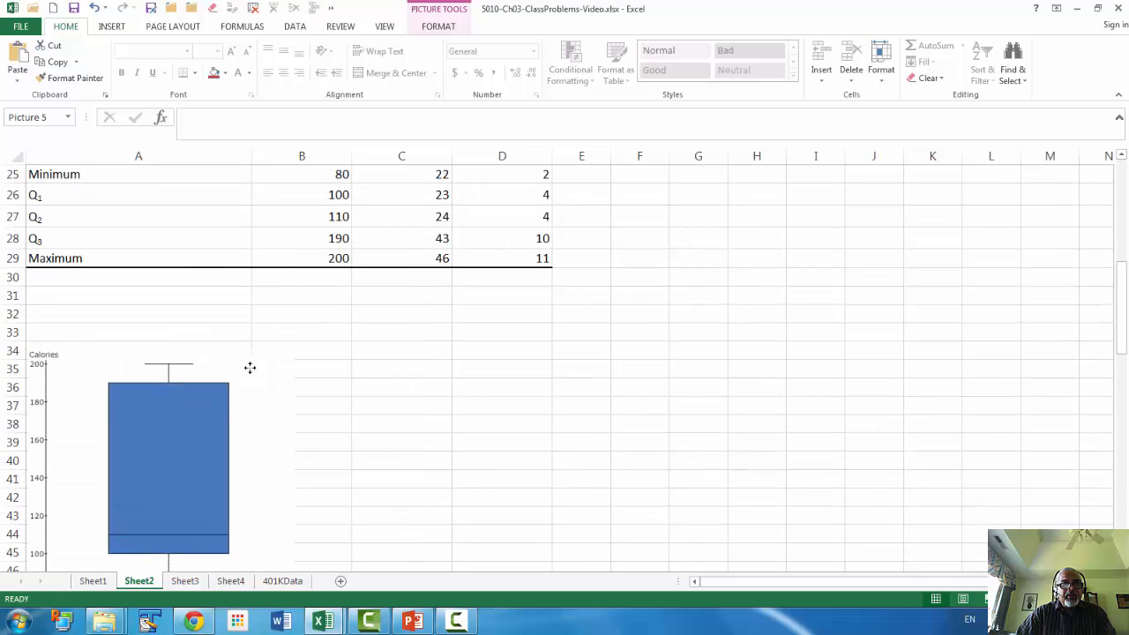
{"action": "left_click_drag", "start_coordinate": [250, 368], "coordinate": [251, 339]}
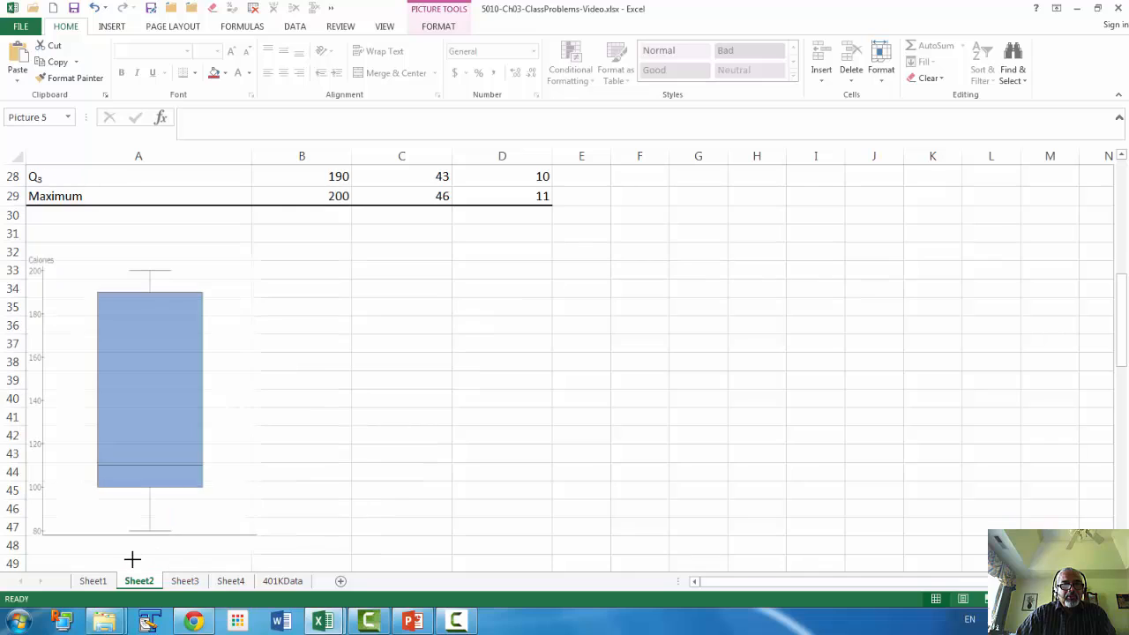
{"action": "left_click_drag", "start_coordinate": [131, 559], "coordinate": [133, 566]}
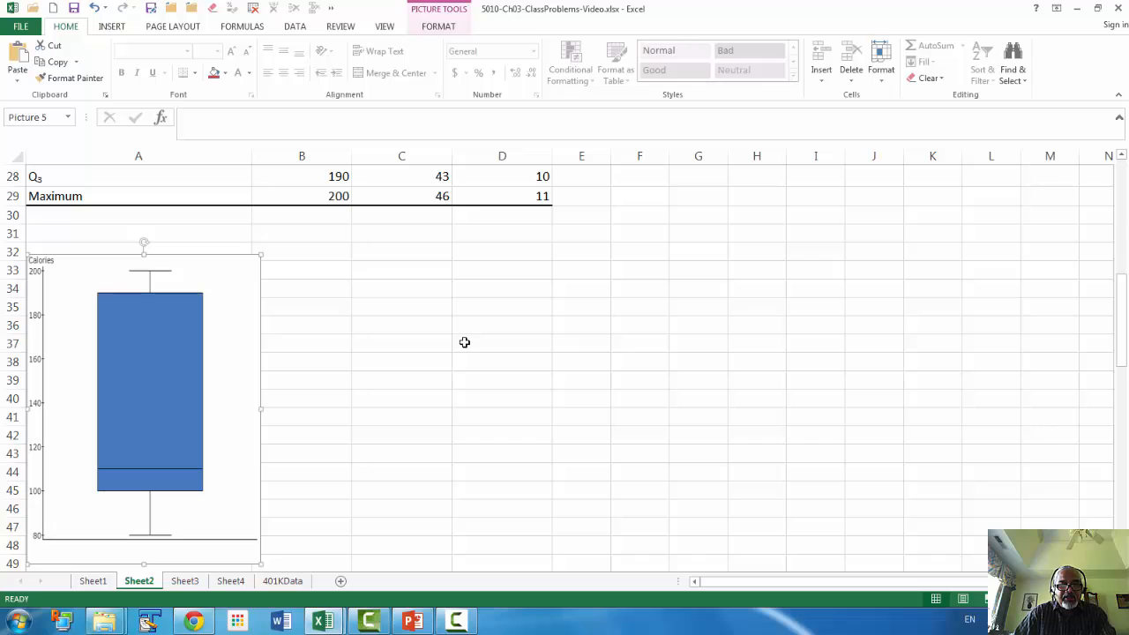
Compare the Sugar boxplot with the Sugar quartiles in the five number summary.
{"action": "scroll", "coordinate": [465, 342], "scroll_direction": "down", "scroll_amount": 3}
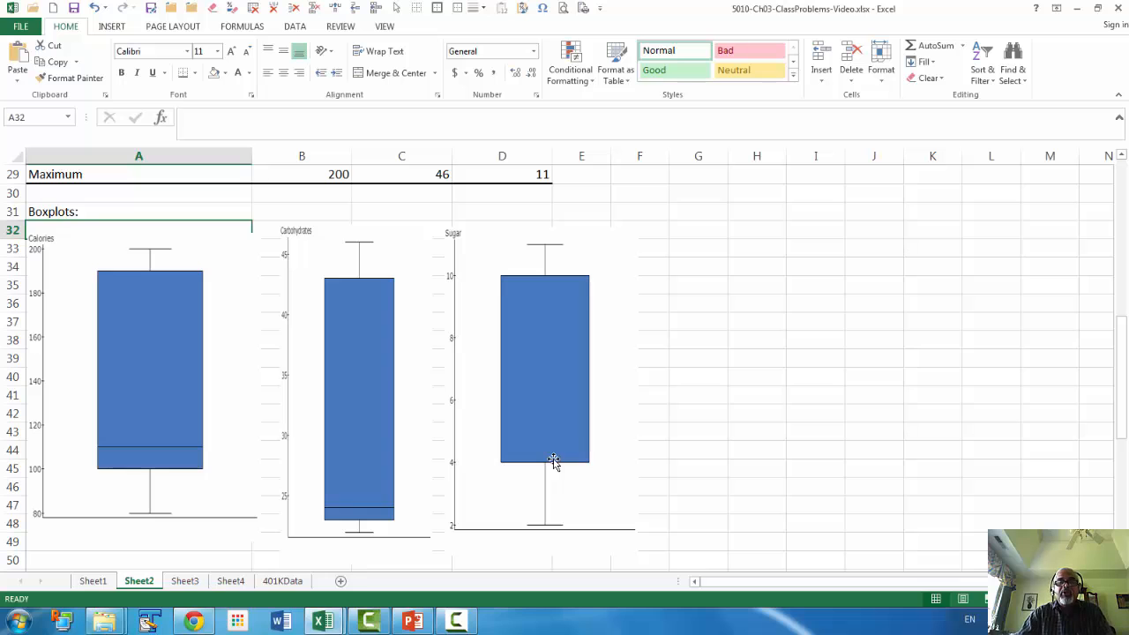
{"action": "scroll", "coordinate": [543, 432], "scroll_direction": "up", "scroll_amount": 3}
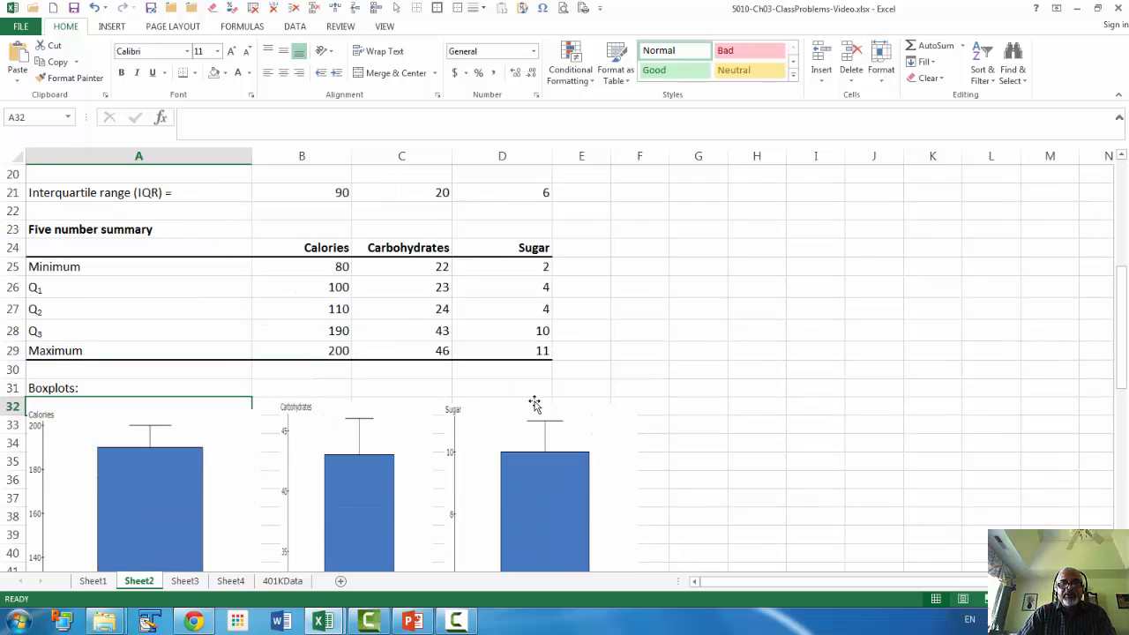
{"action": "scroll", "coordinate": [535, 404], "scroll_direction": "up", "scroll_amount": 1}
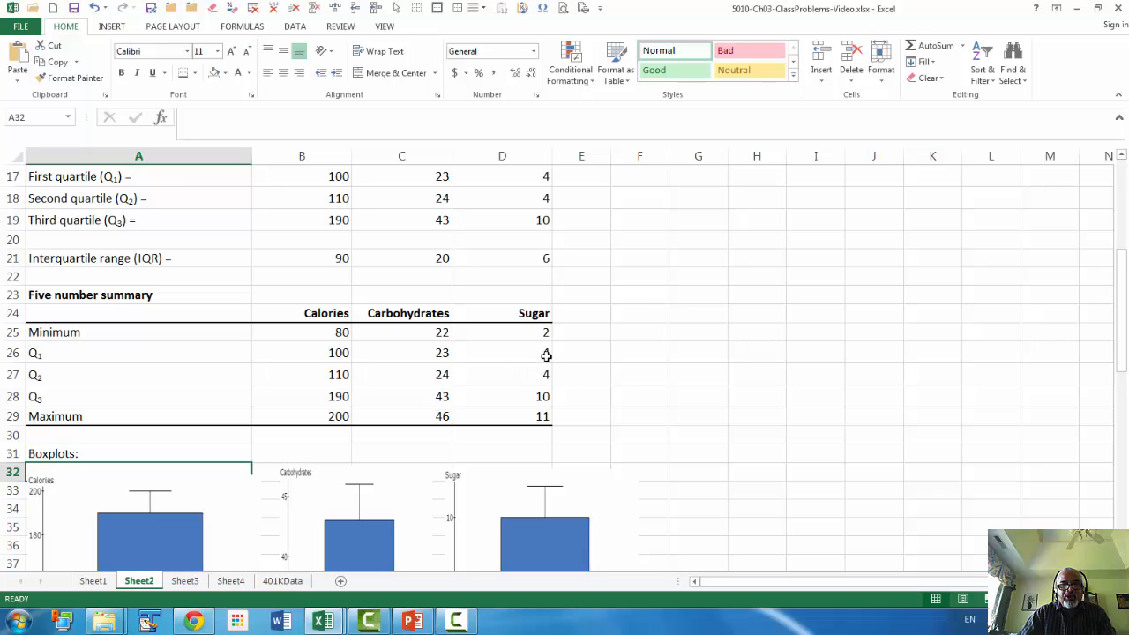
{"action": "scroll", "coordinate": [665, 361], "scroll_direction": "down", "scroll_amount": 4}
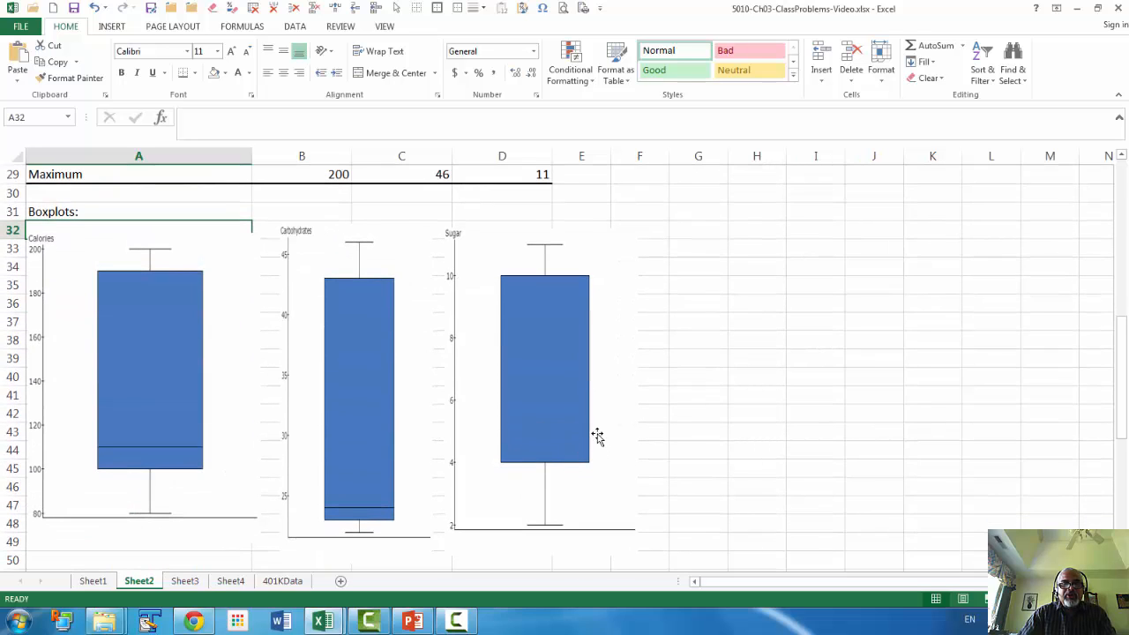